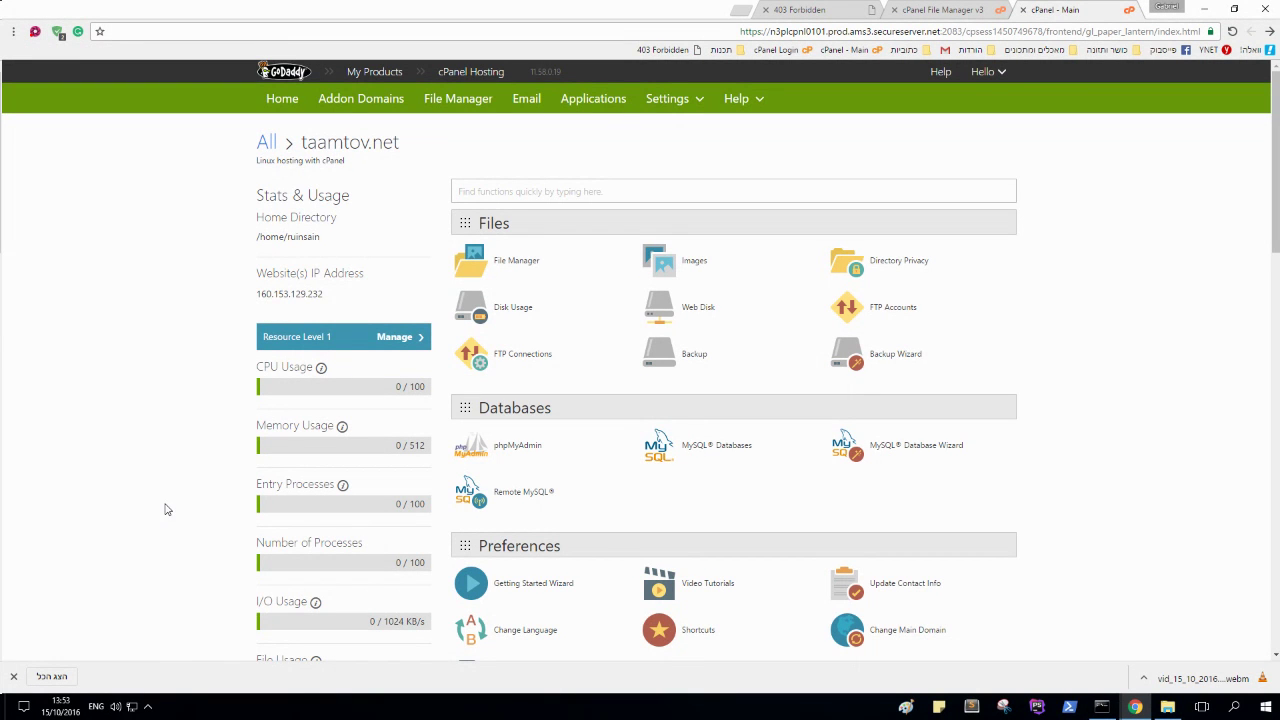
Step: Minimize the Chrome window so the Windows desktop is visible
left_click(1201, 8)
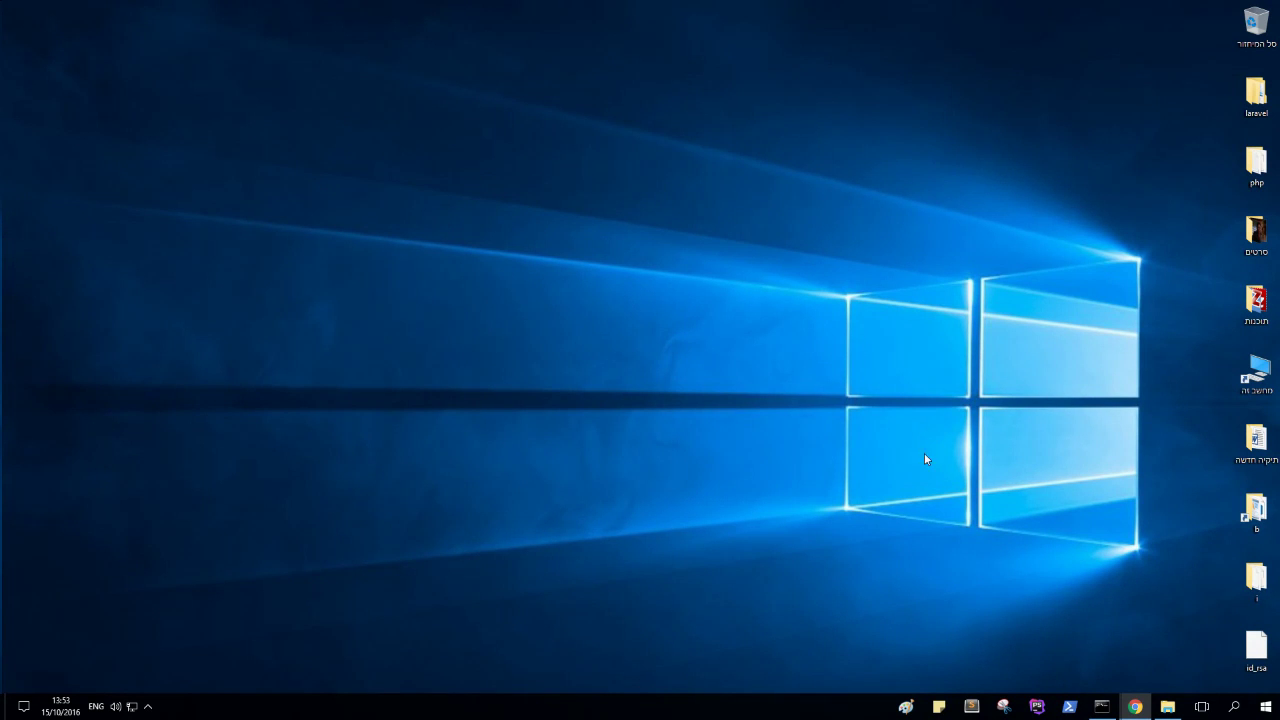
Step: Close the old Command Prompt and open the home folder in File Explorer
left_click(1101, 706)
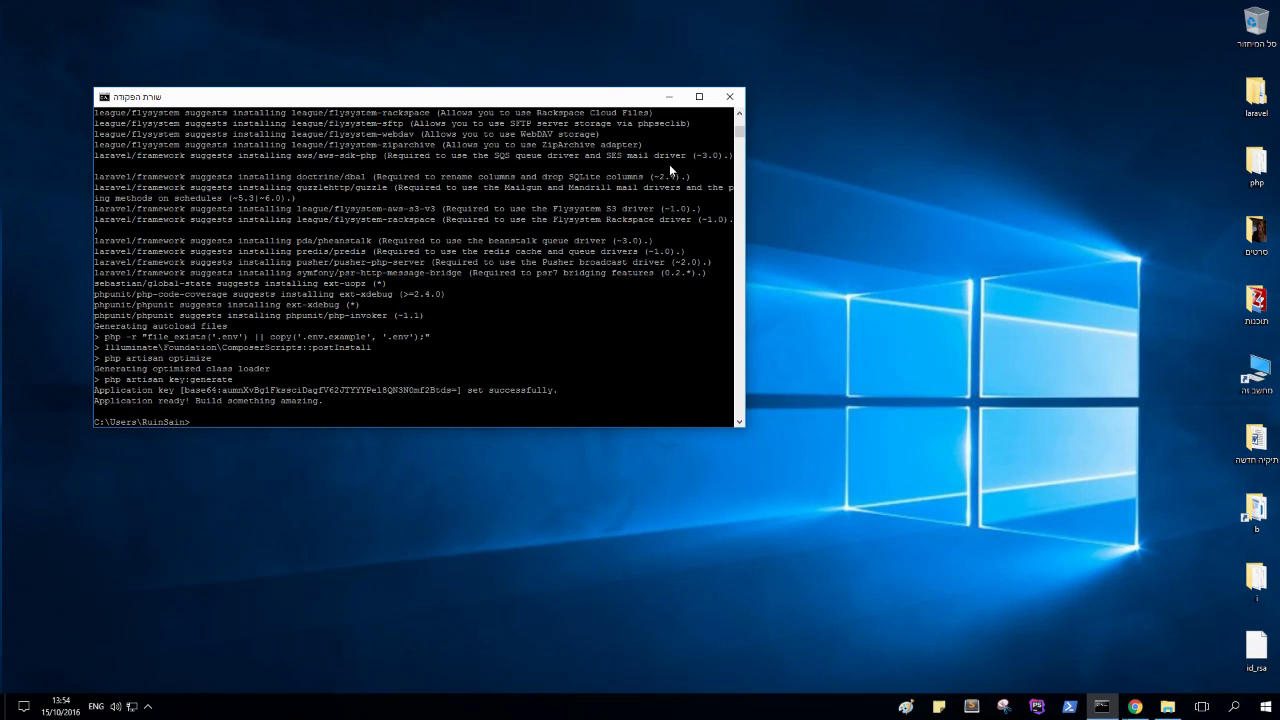
left_click(729, 100)
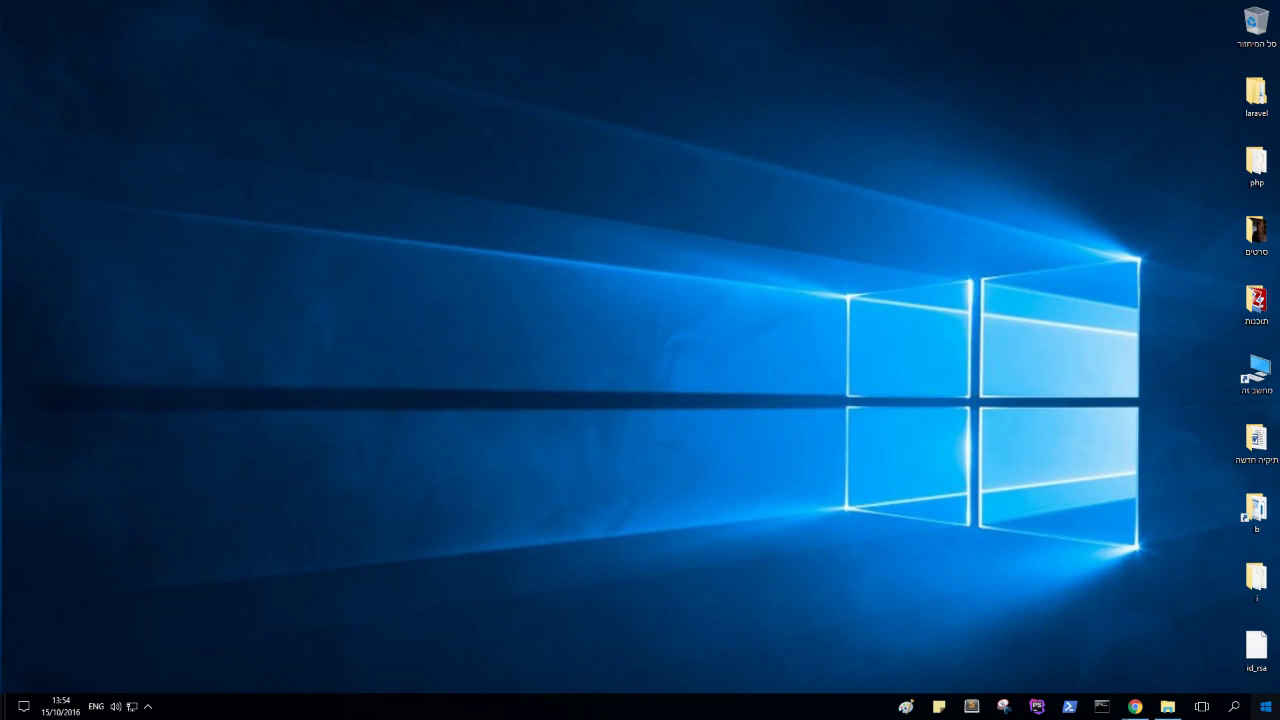
key("super")
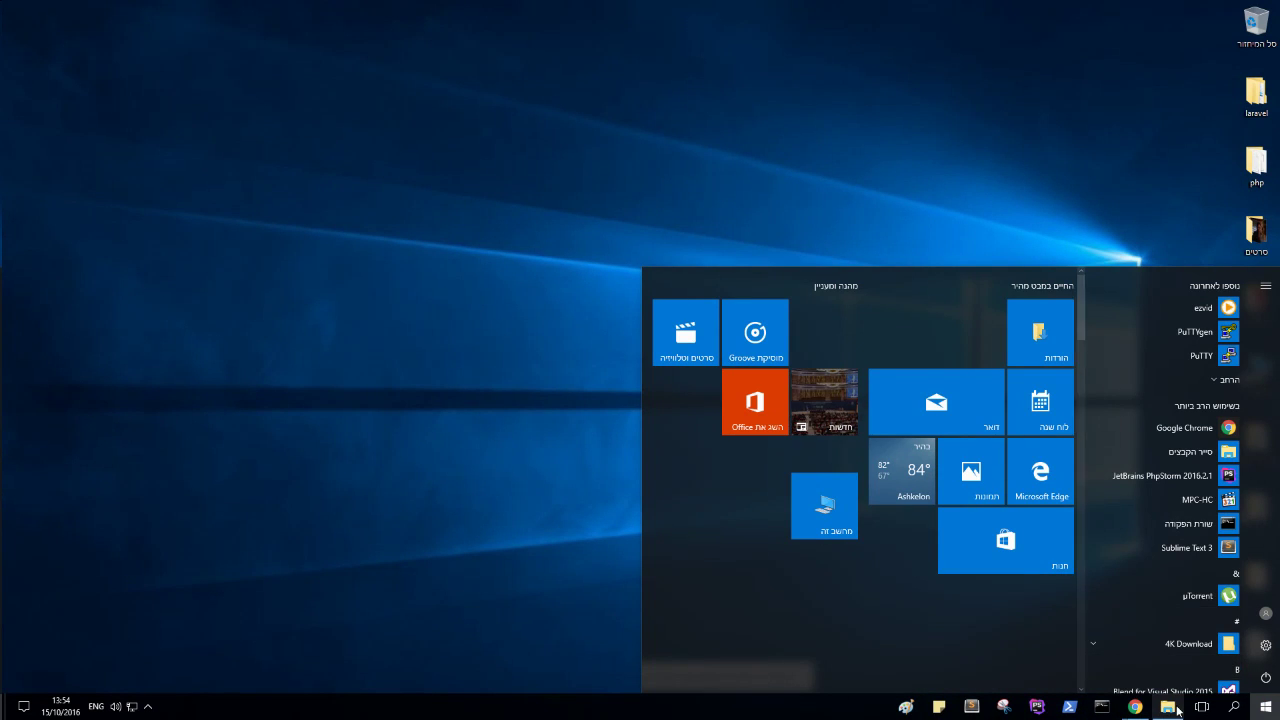
left_click(1174, 708)
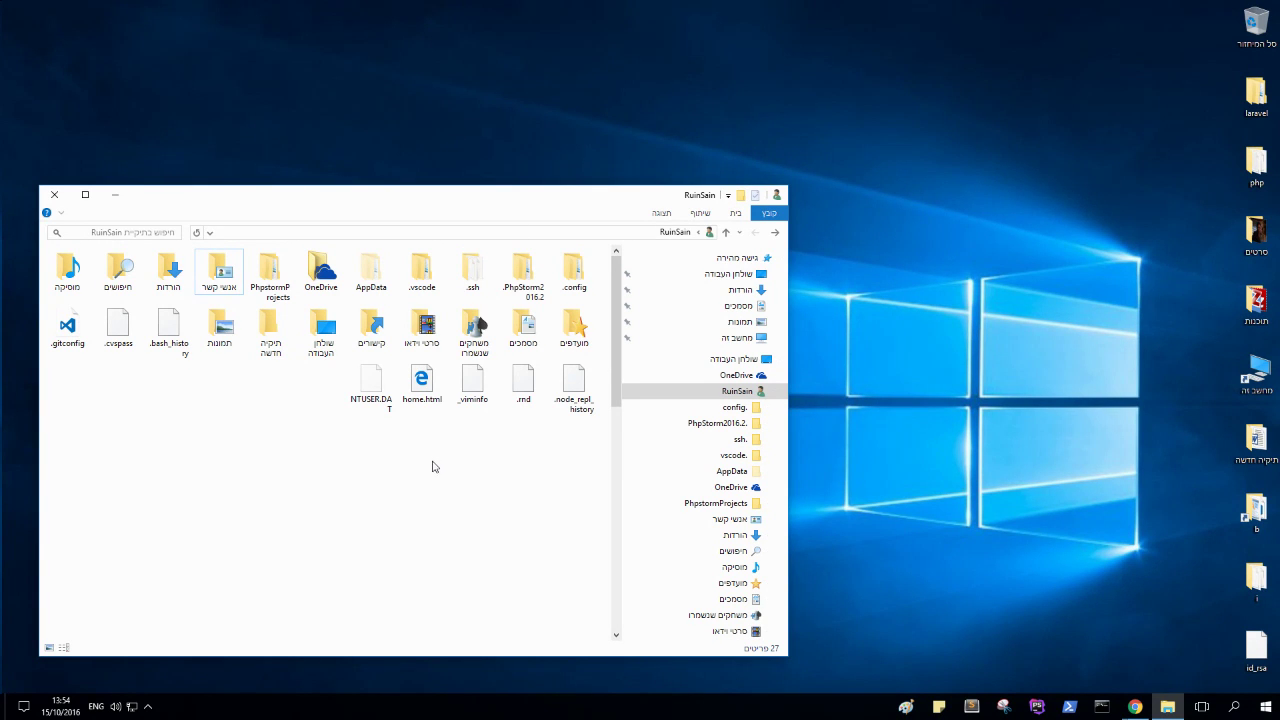
Step: Run 'laravel new taamtov' in a fresh Command Prompt, then minimize it and Explorer
left_click(1101, 706)
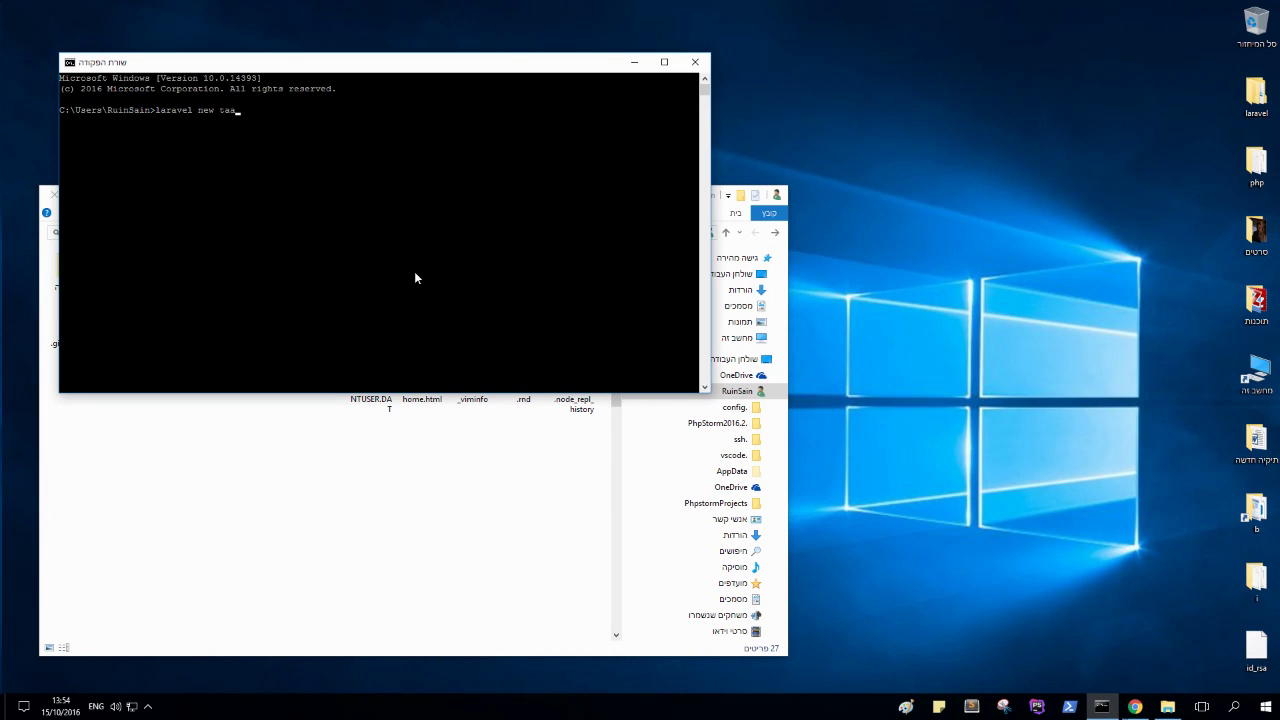
key("Return")
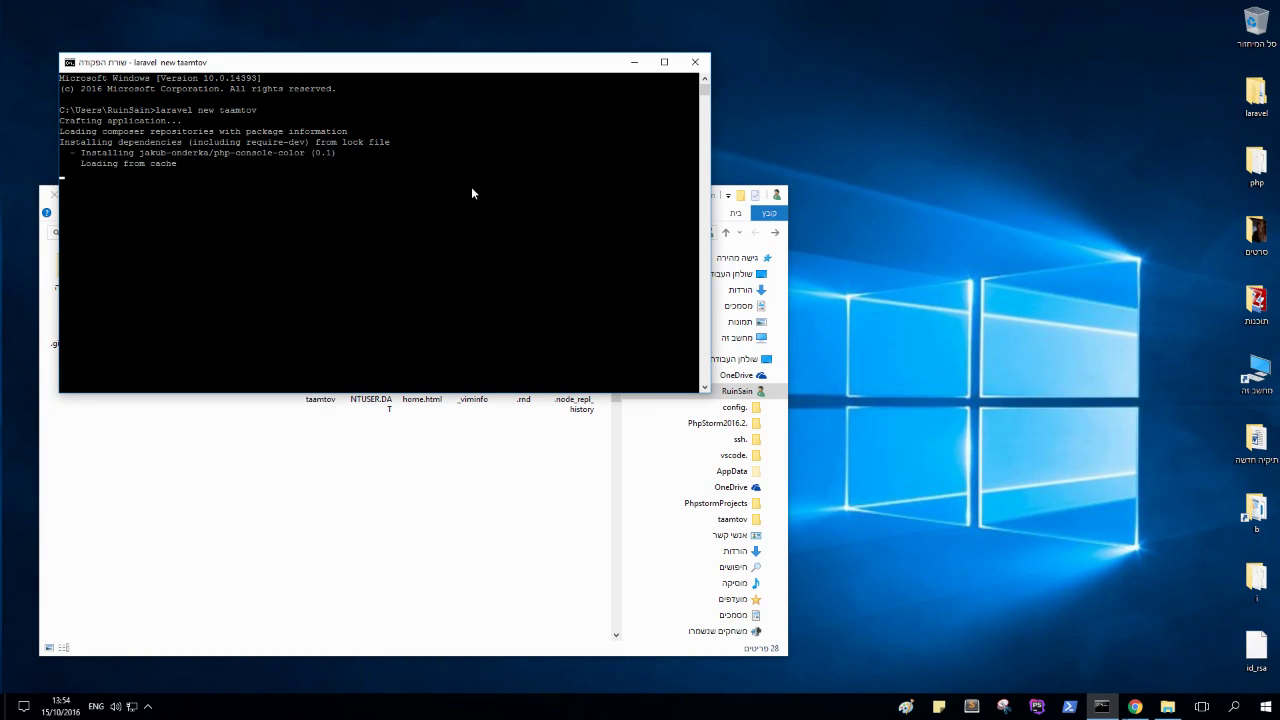
left_click(632, 64)
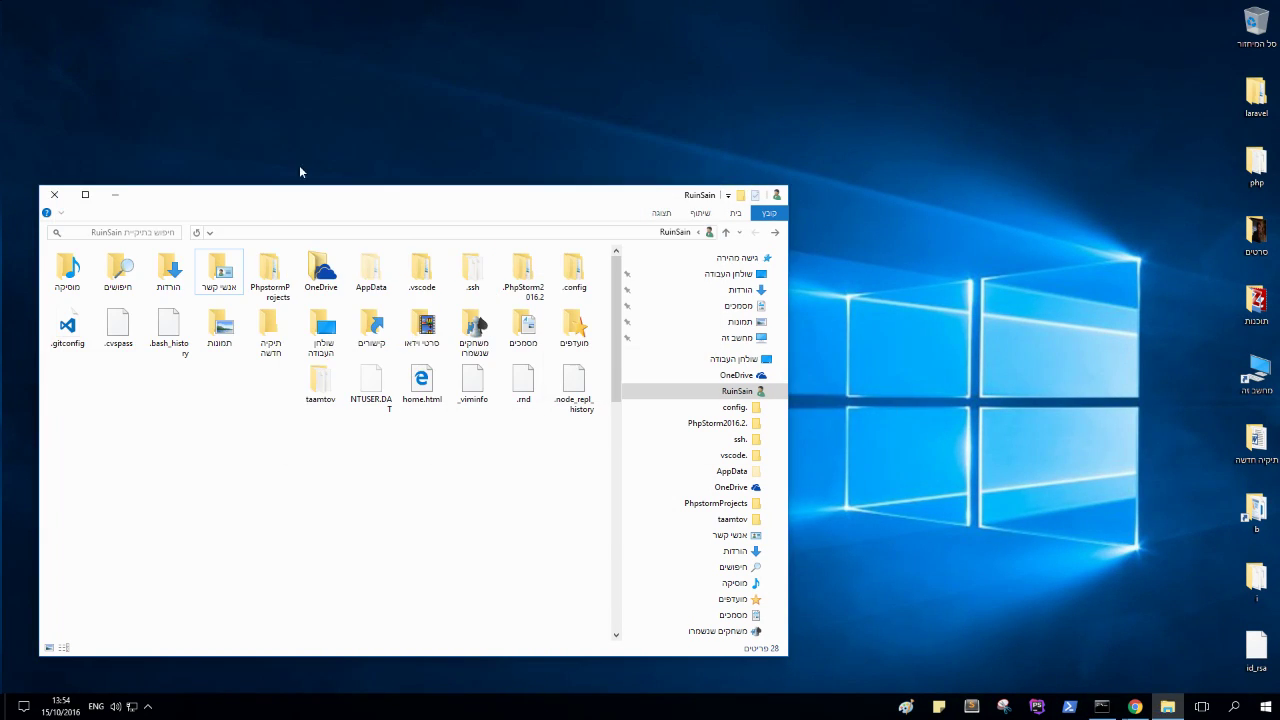
left_click(120, 193)
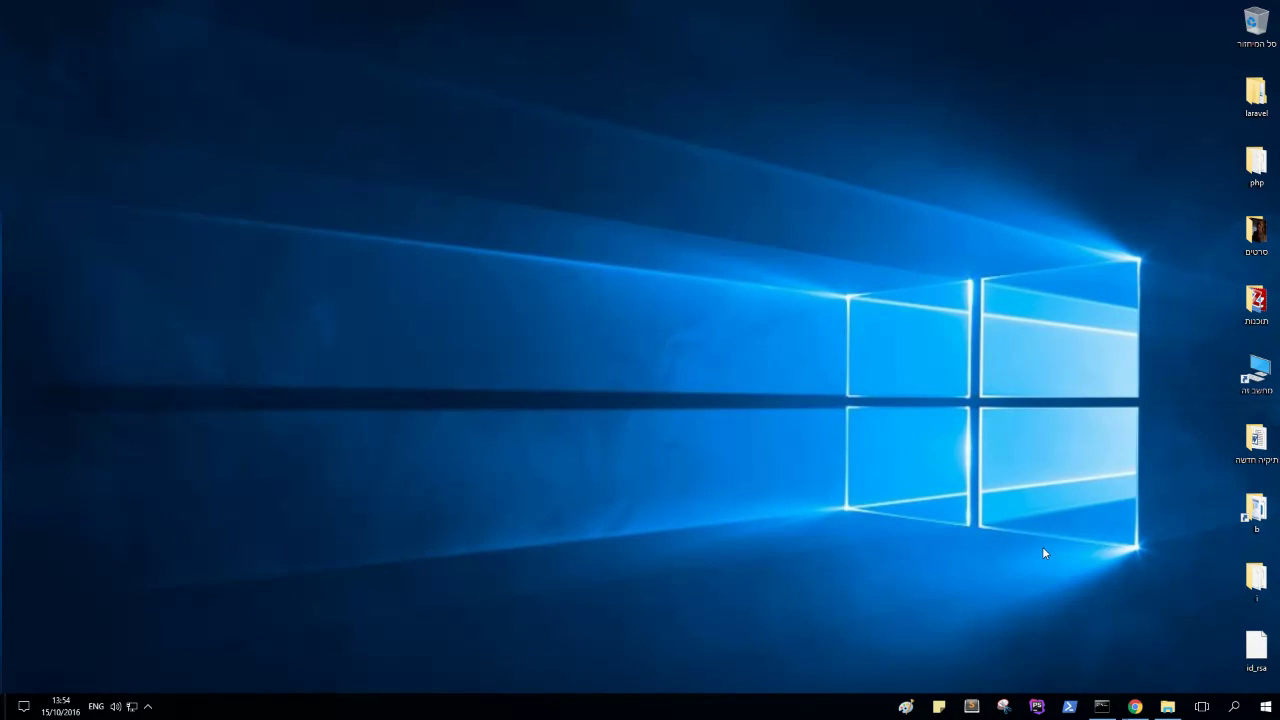
Step: Return to the cPanel home page and open Select PHP Version under Software
mouse_move(1135, 708)
left_click(1192, 665)
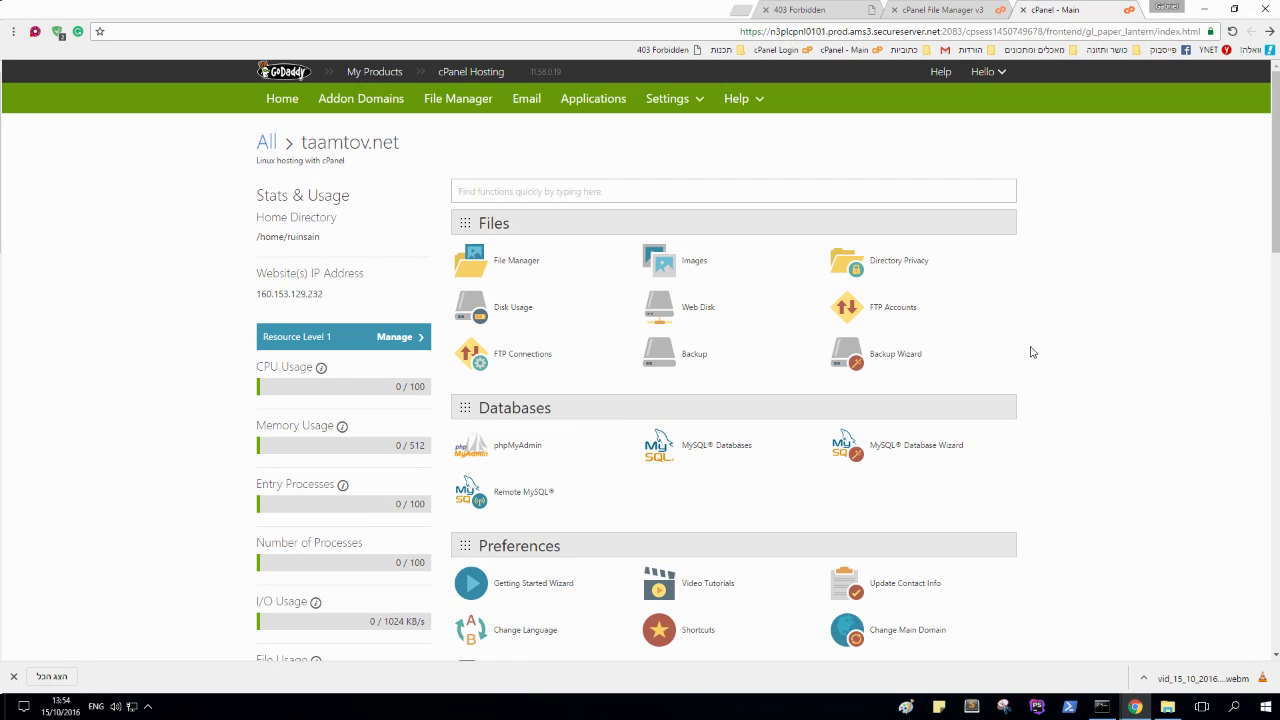
scroll(1024, 331, "down", 2)
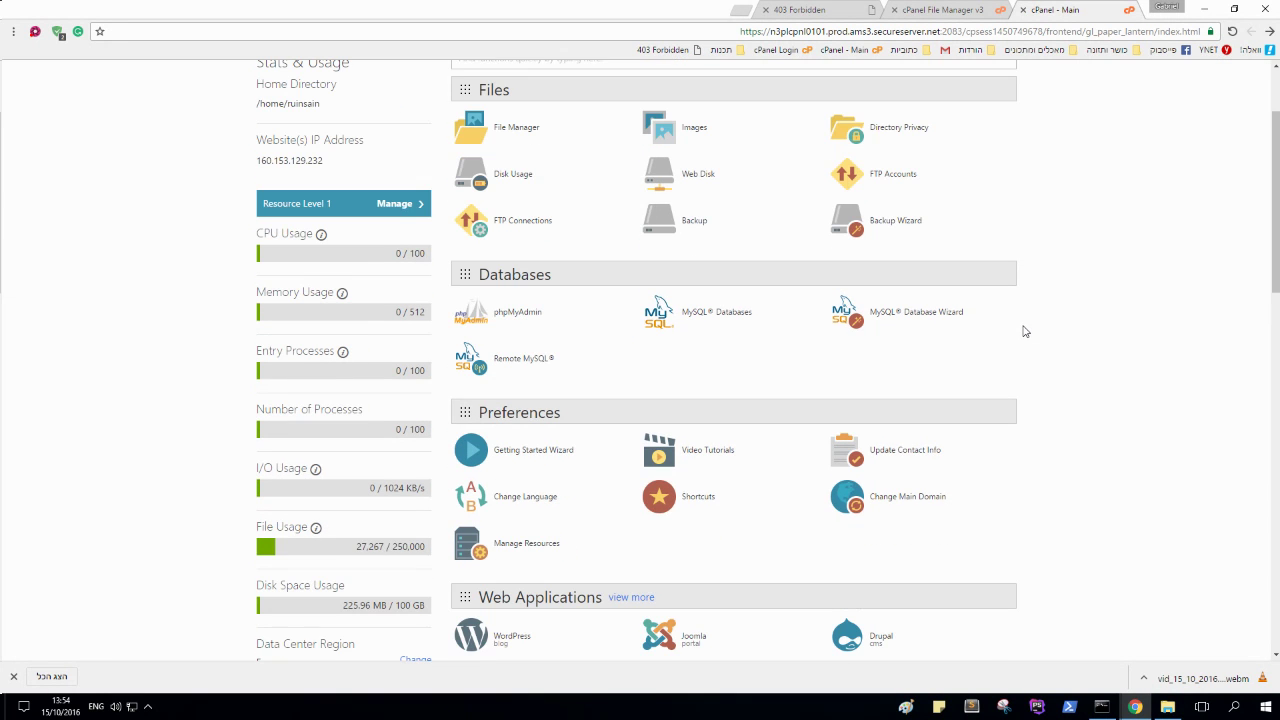
scroll(1028, 324, "down", 5)
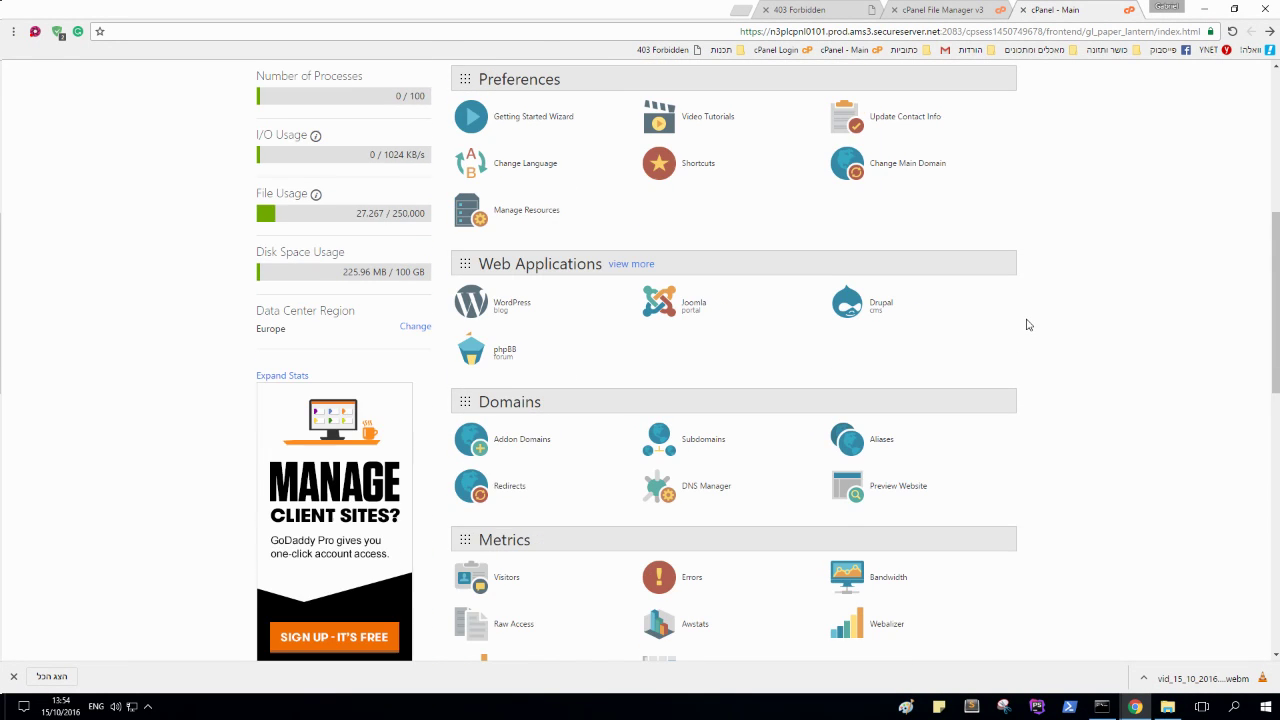
scroll(597, 377, "down", 7)
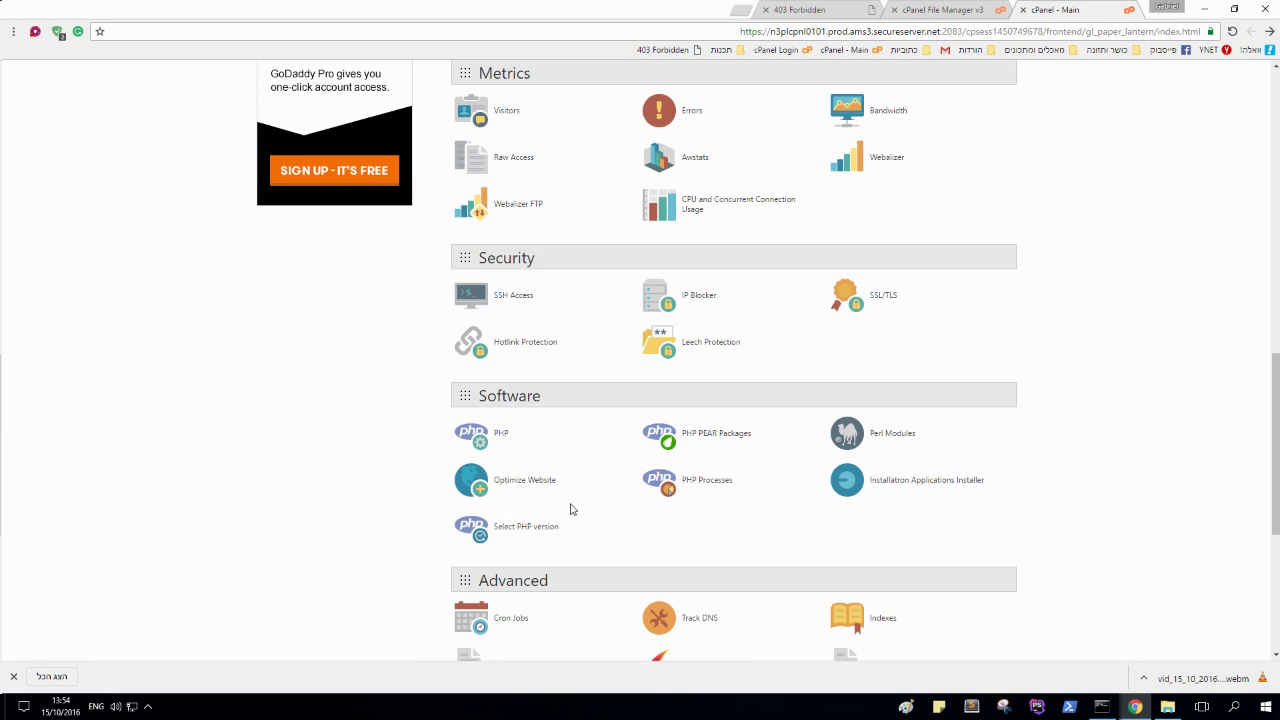
left_click(526, 528)
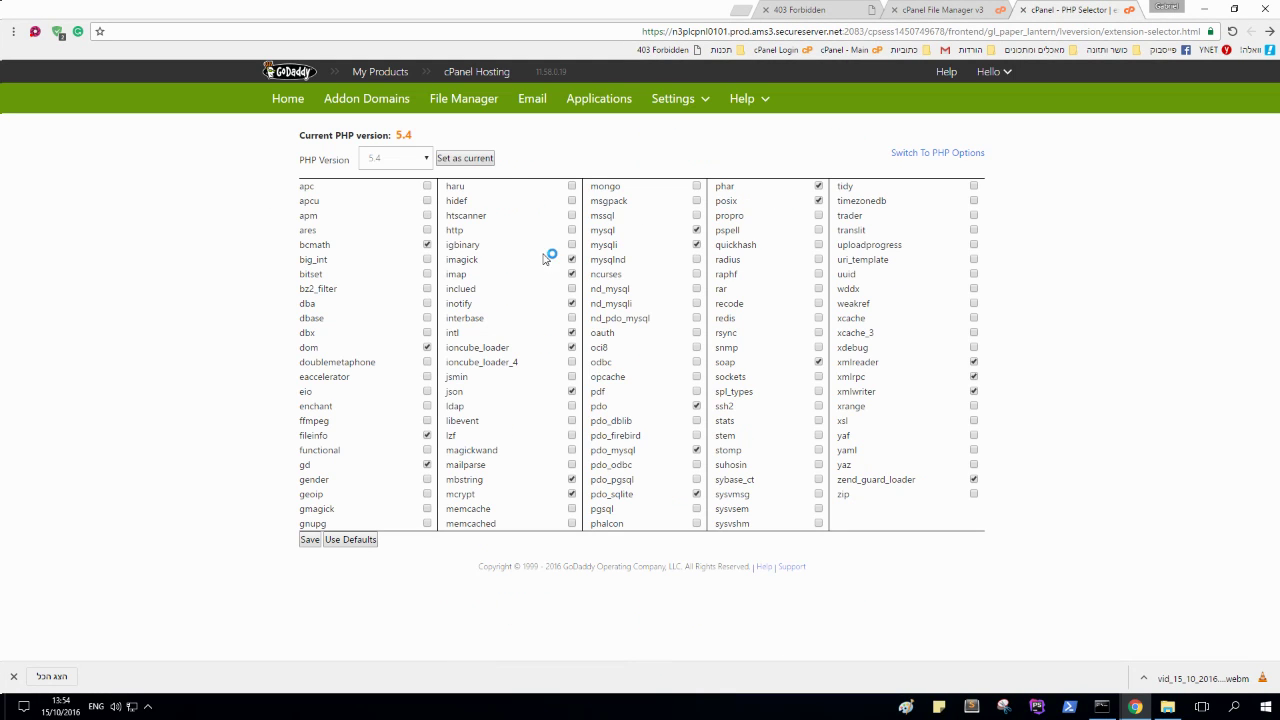
Step: Pick PHP 5.6 from the version dropdown and set it as current, replacing 5.4
left_click(431, 160)
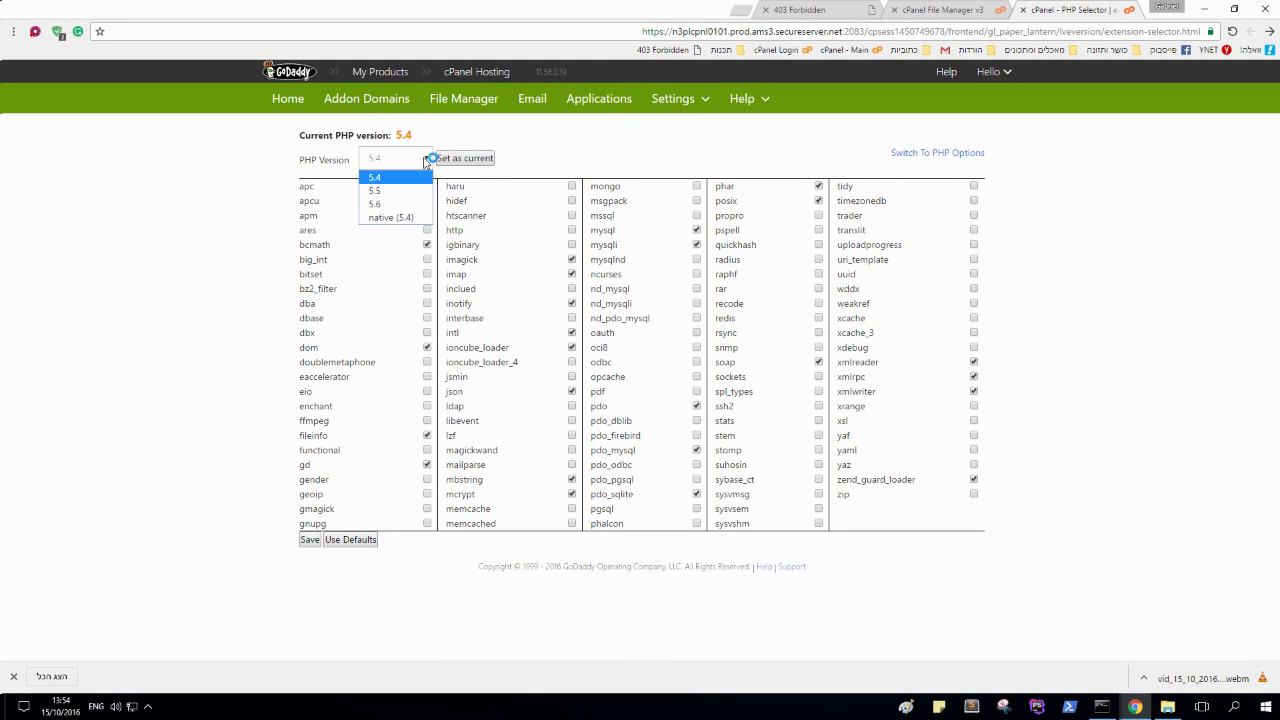
left_click(400, 203)
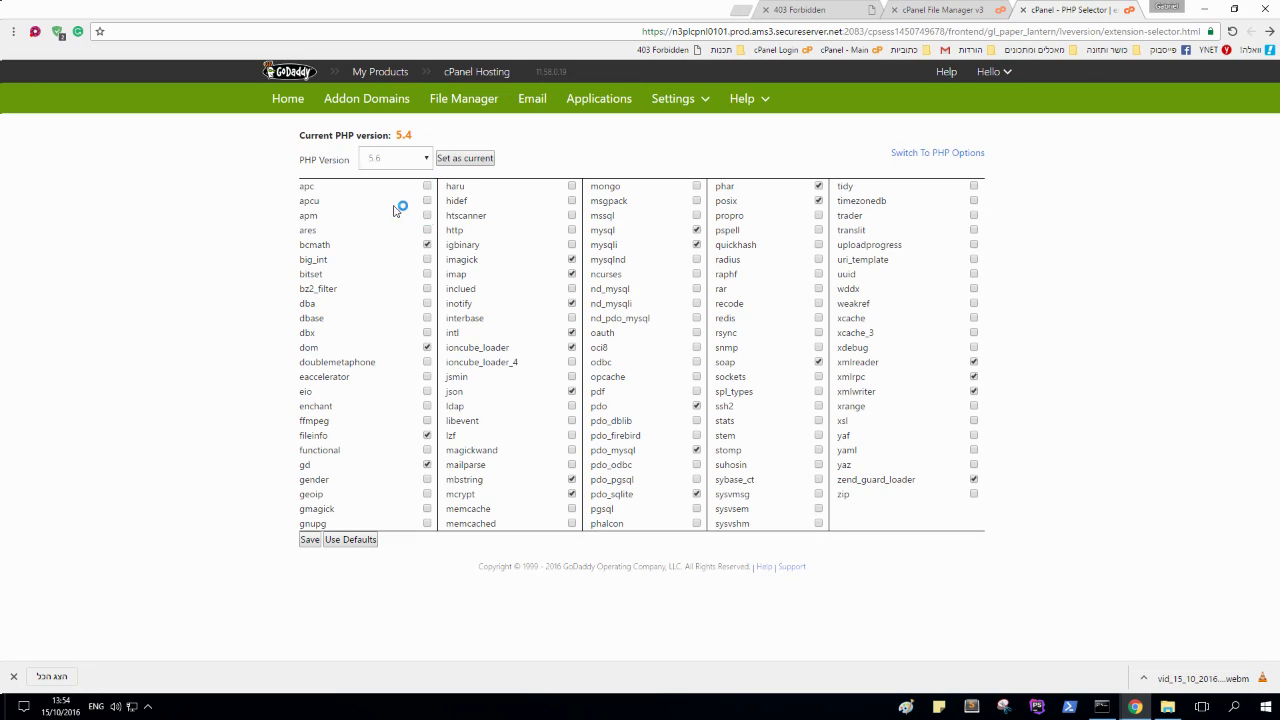
left_click(479, 160)
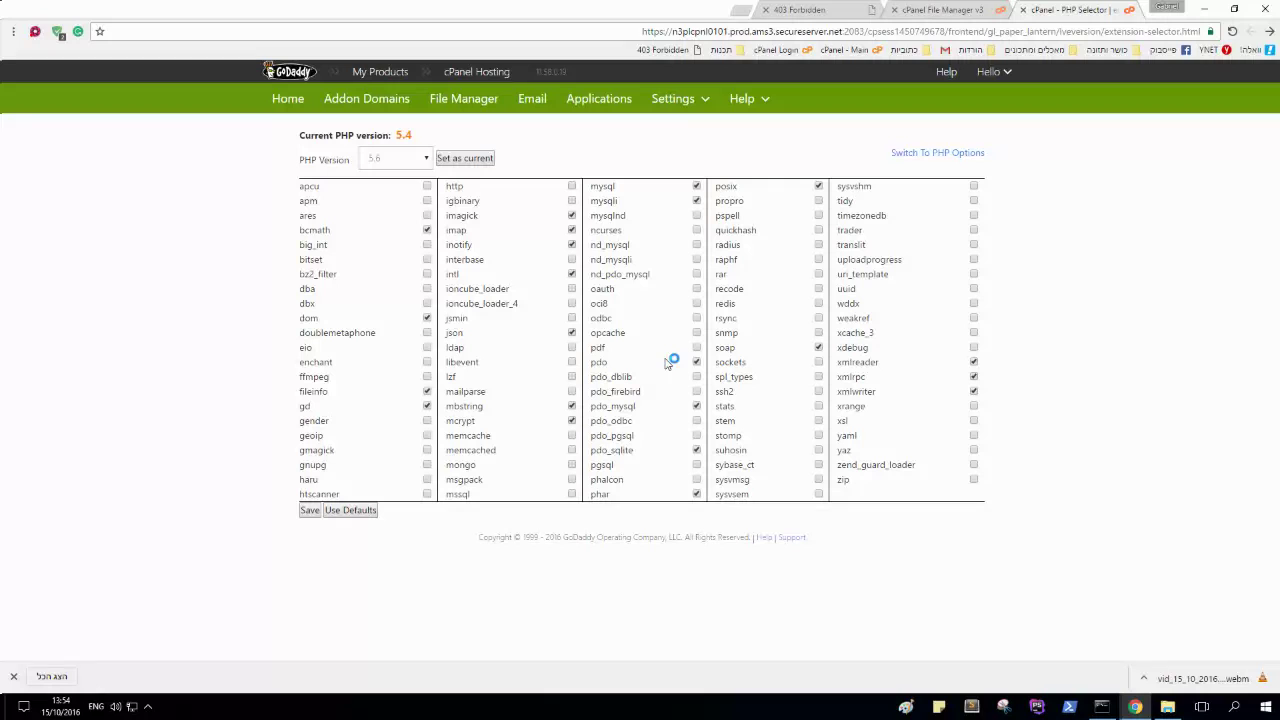
left_click(458, 163)
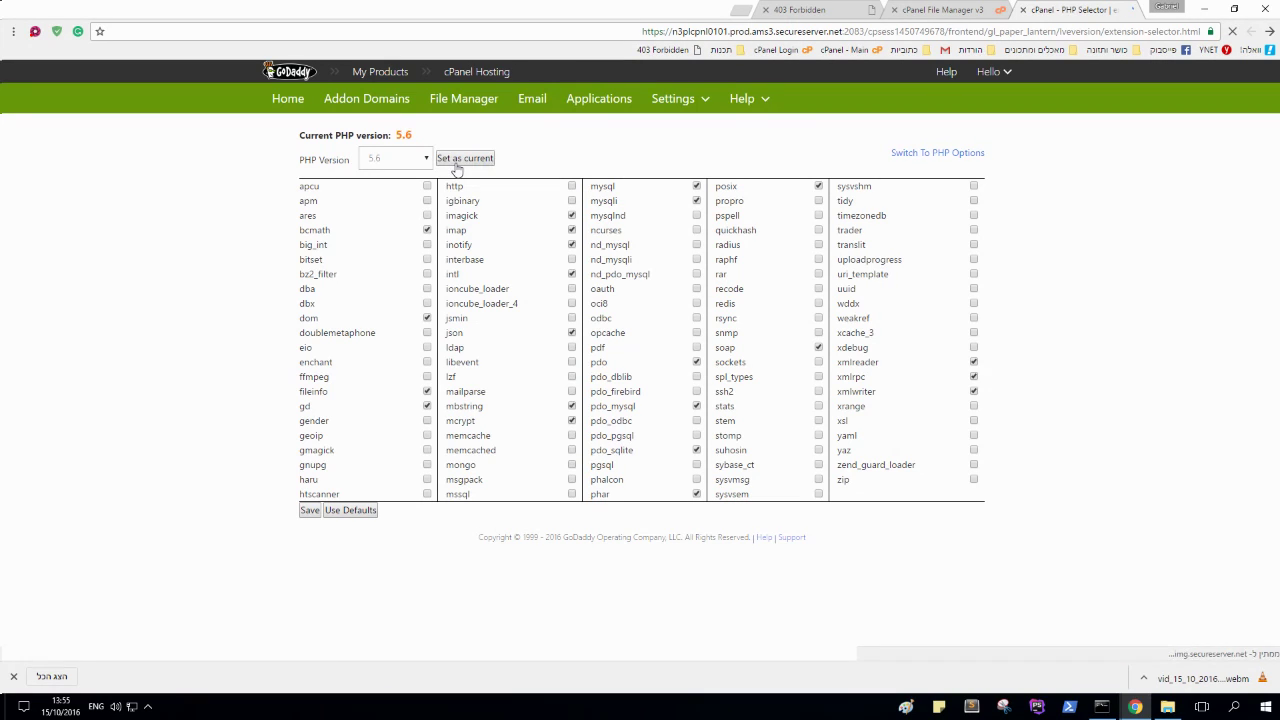
Step: Review the PHP 5.6 options like memory_limit 128M and upload_max_filesize 2M, then reapply 5.6
left_click(936, 158)
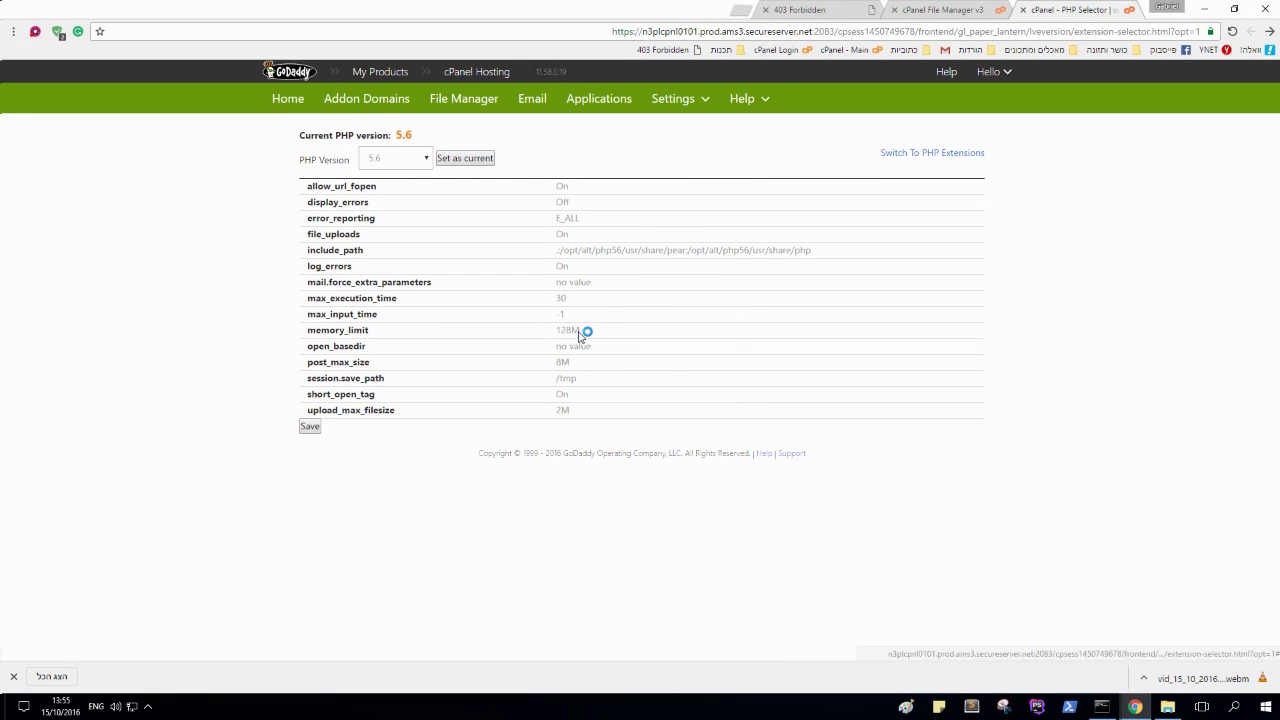
mouse_move(565, 368)
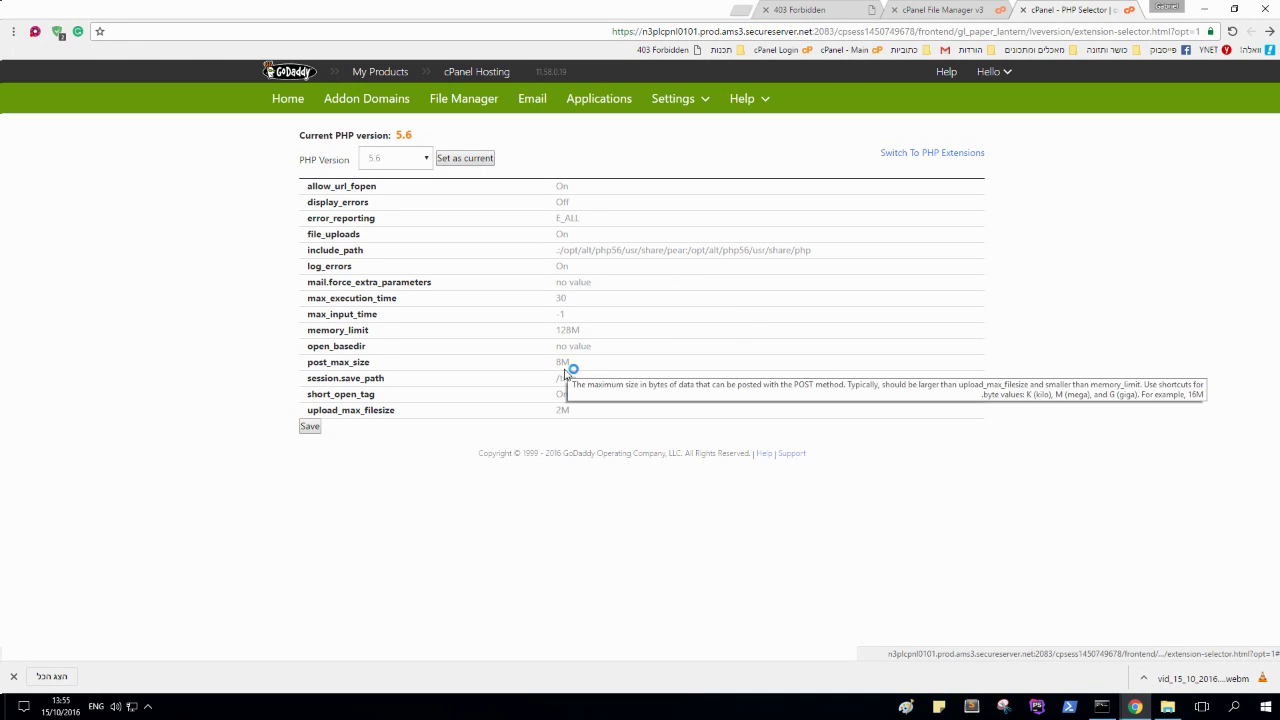
mouse_move(405, 410)
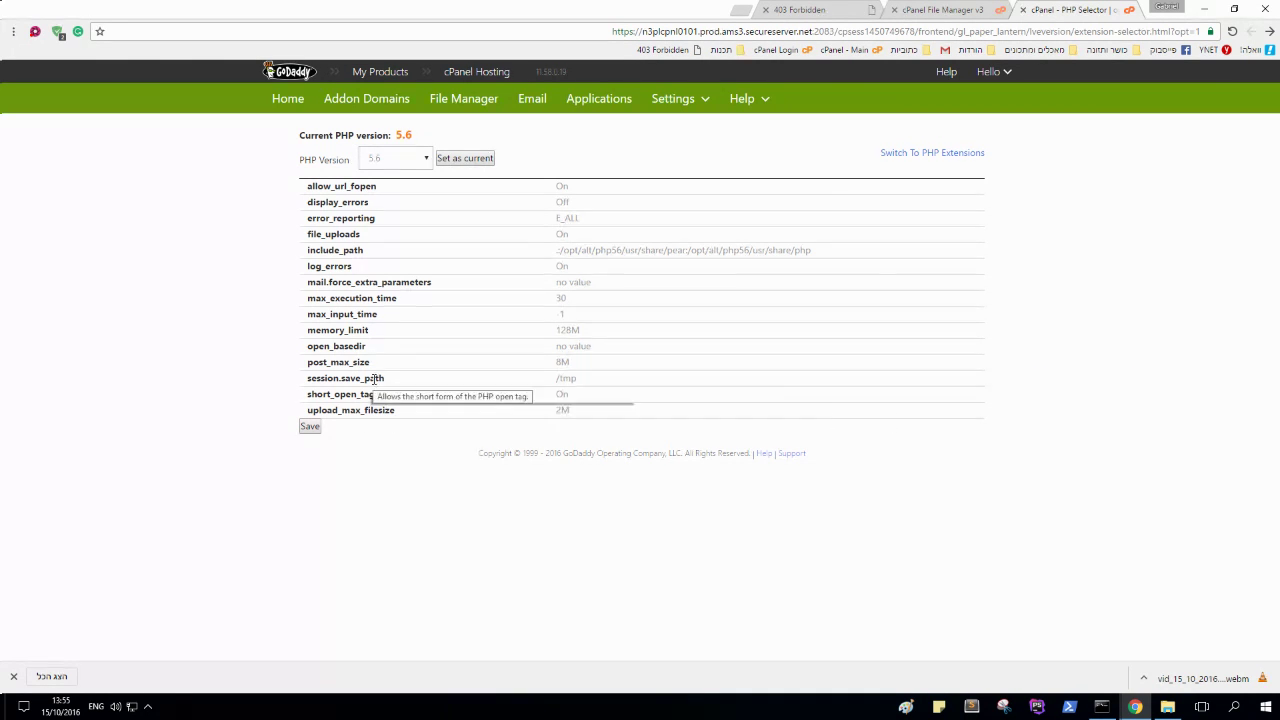
left_click(466, 159)
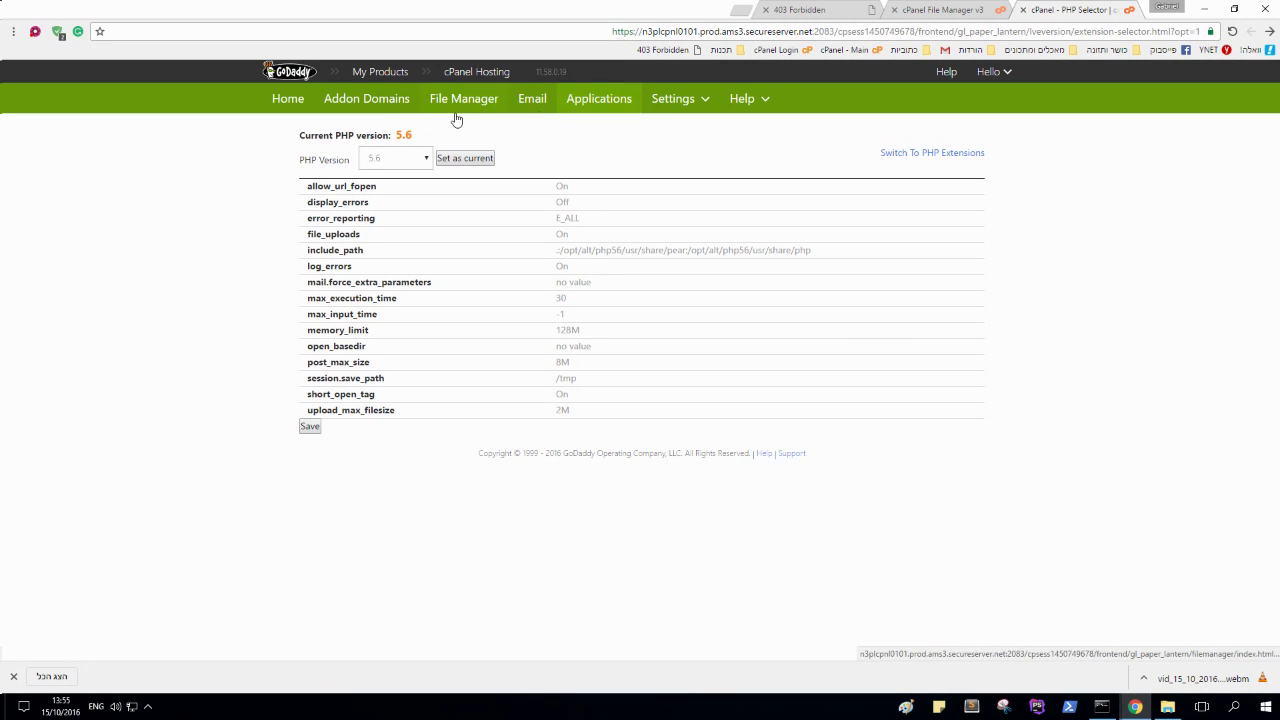
Step: Open File Manager on public_html in a new tab and reload the domain's 403 Forbidden page
left_click(506, 108)
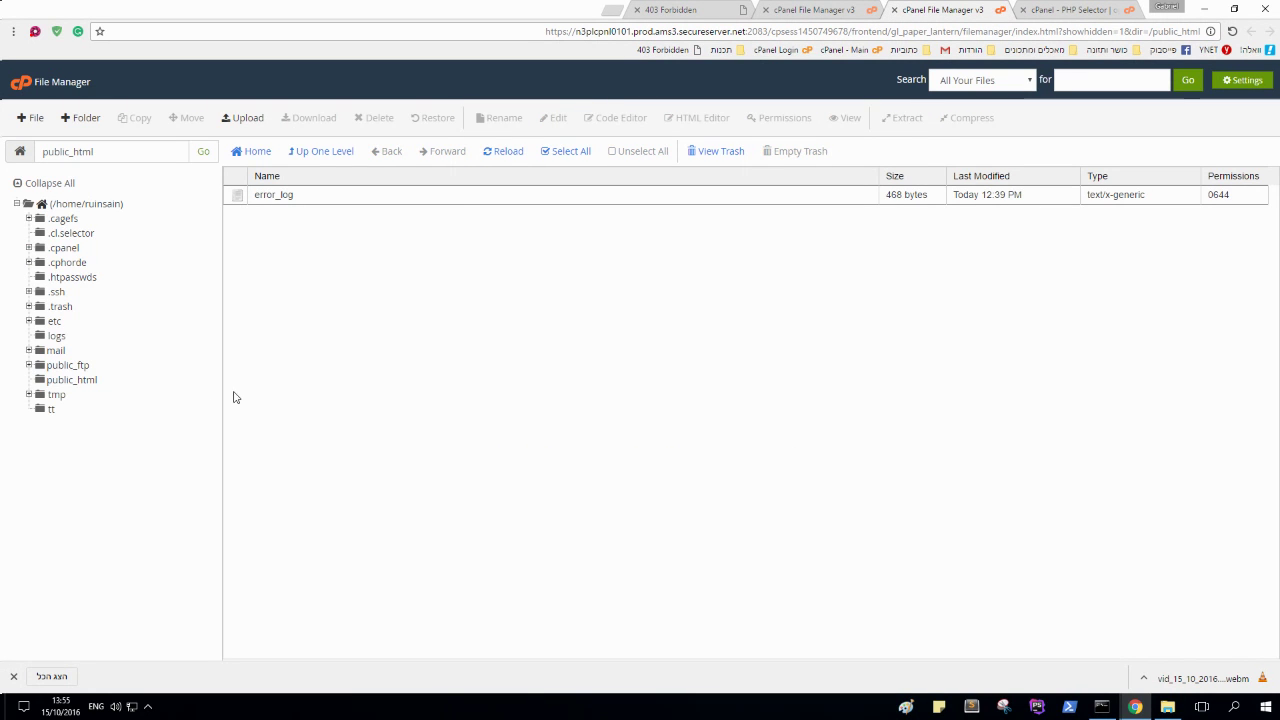
left_click(690, 9)
key("F5")
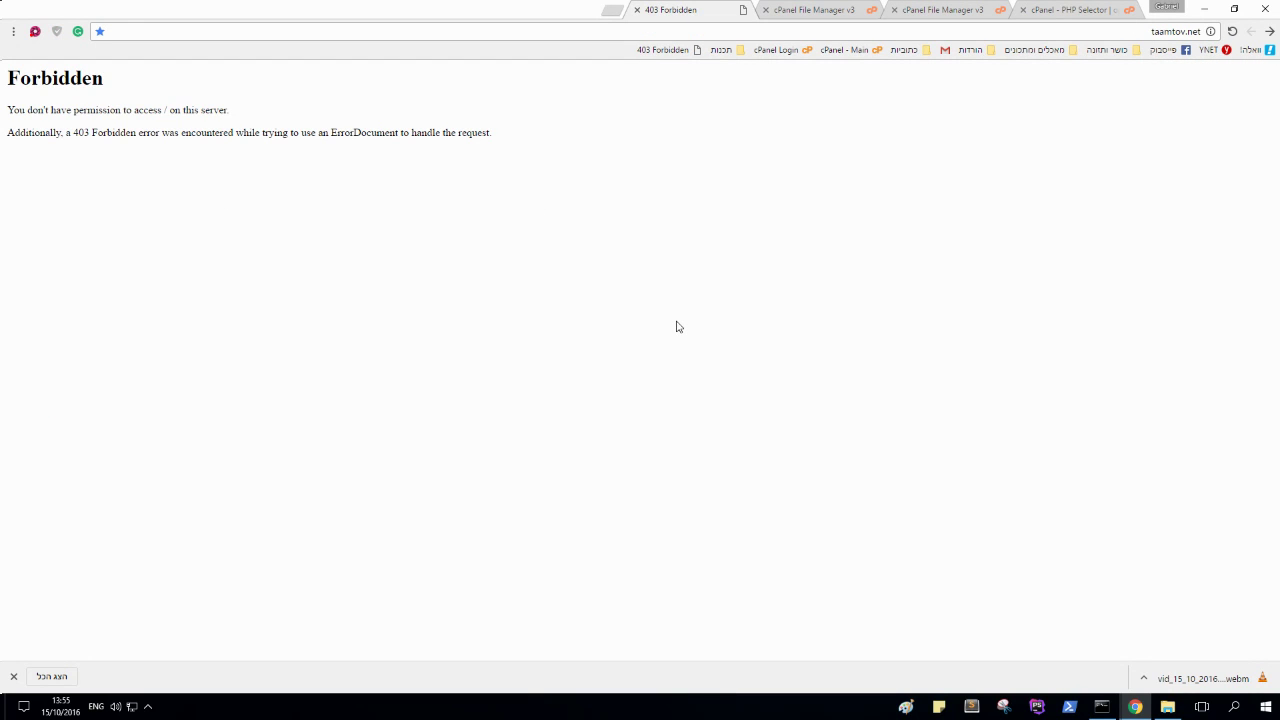
Step: Close Command Prompt, open the taamtov folder in File Explorer and select all 23 items
left_click(1206, 6)
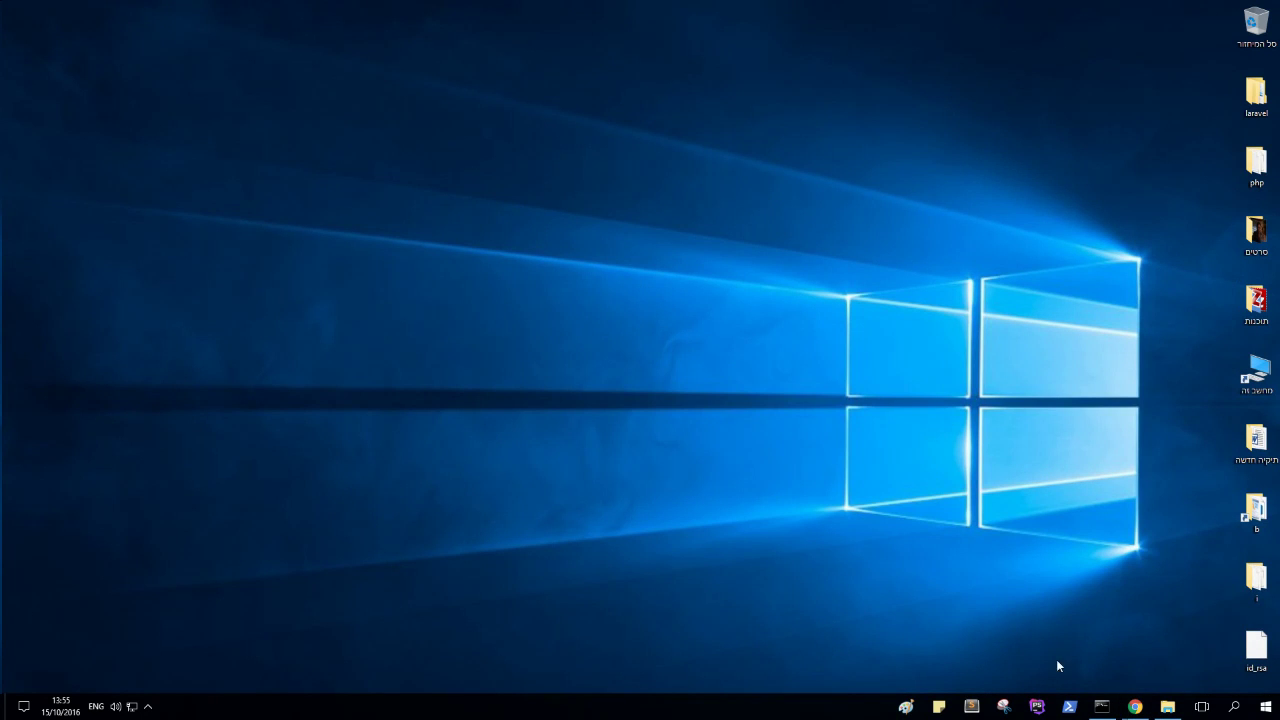
left_click(1101, 706)
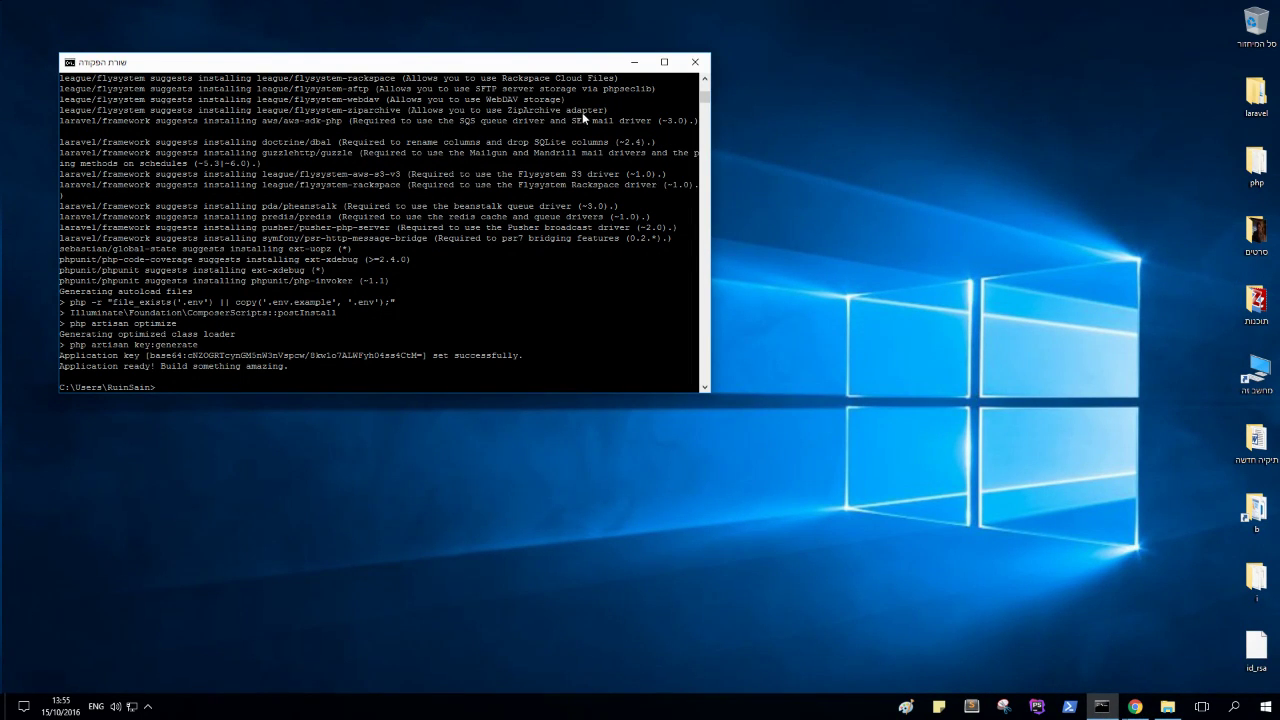
left_click(695, 62)
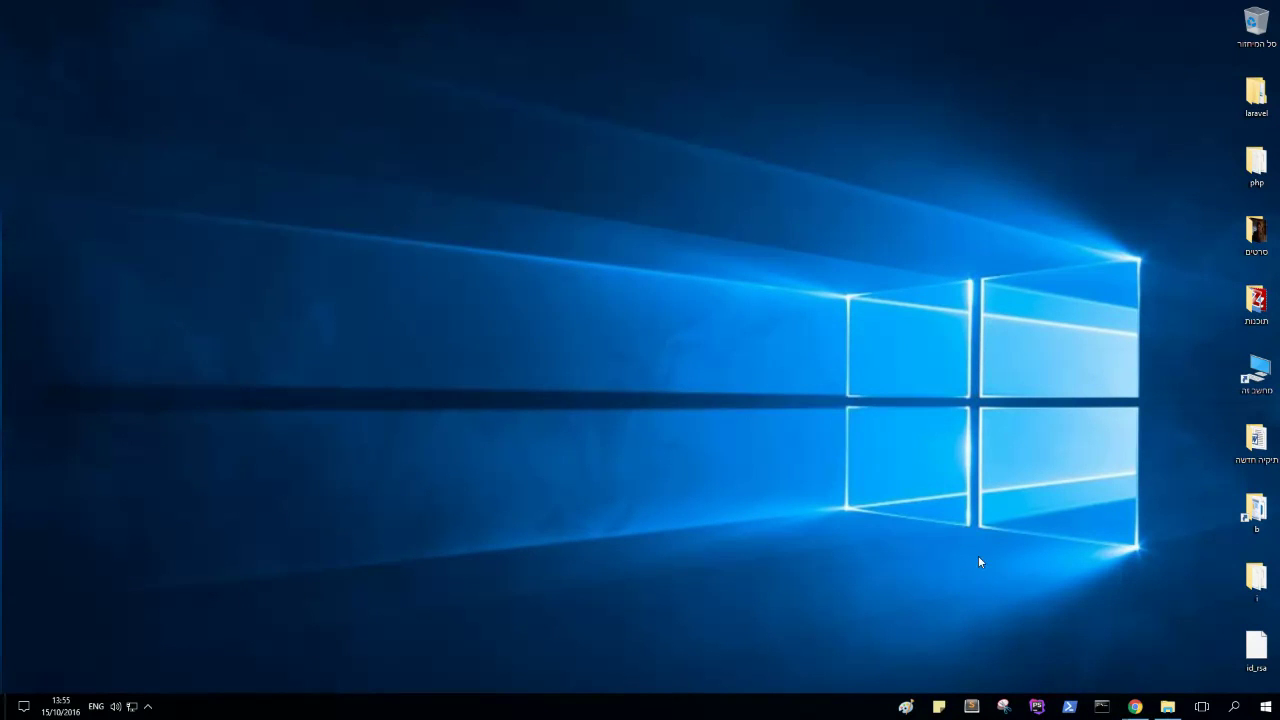
left_click(1161, 711)
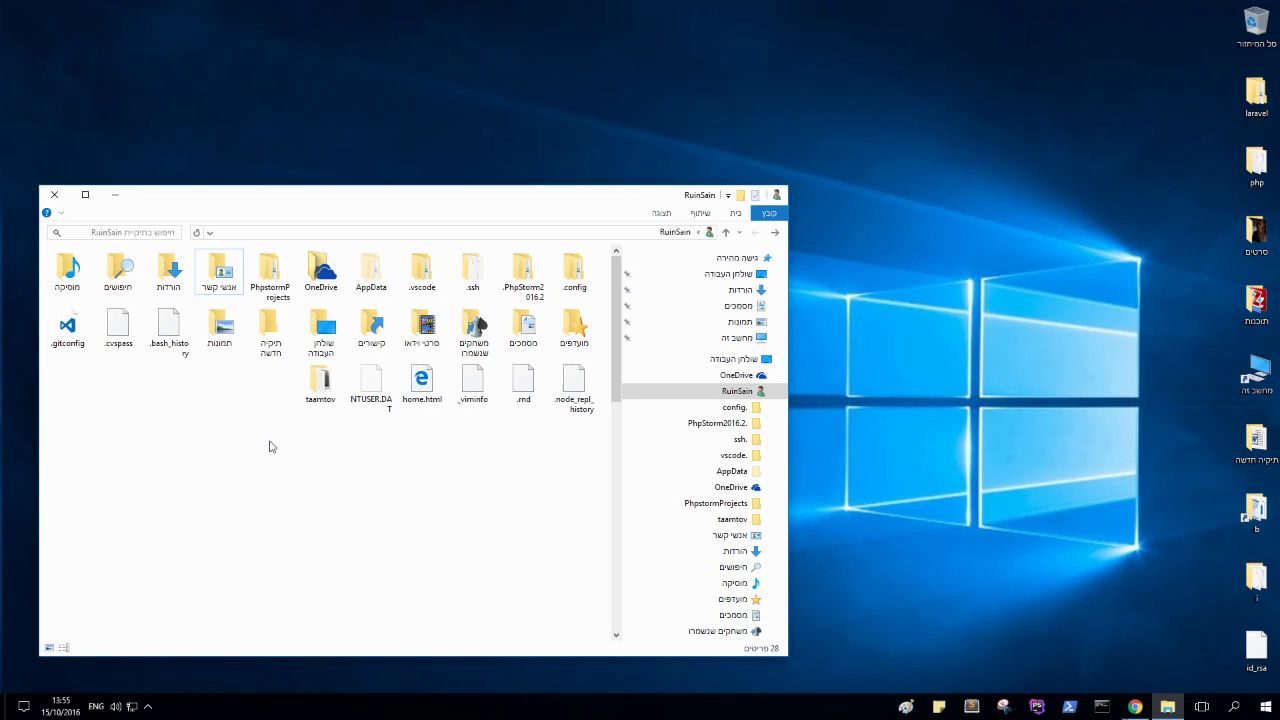
double_click(220, 272)
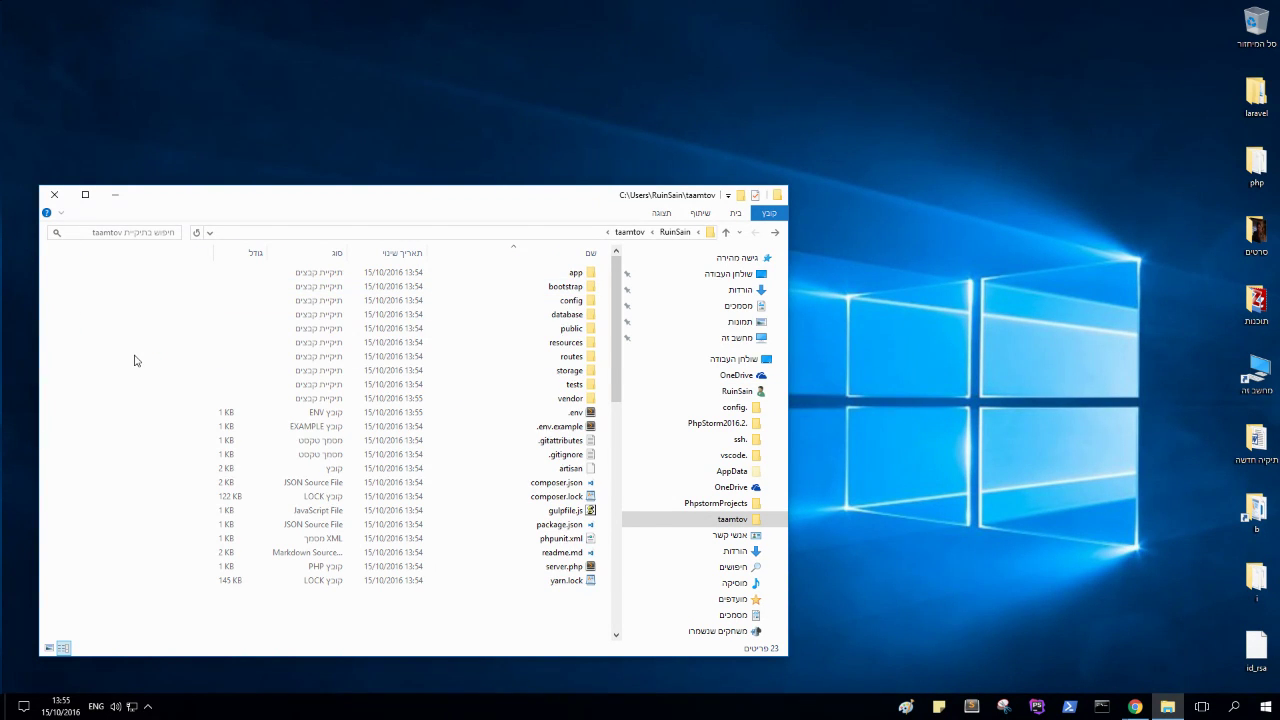
key("ctrl+a")
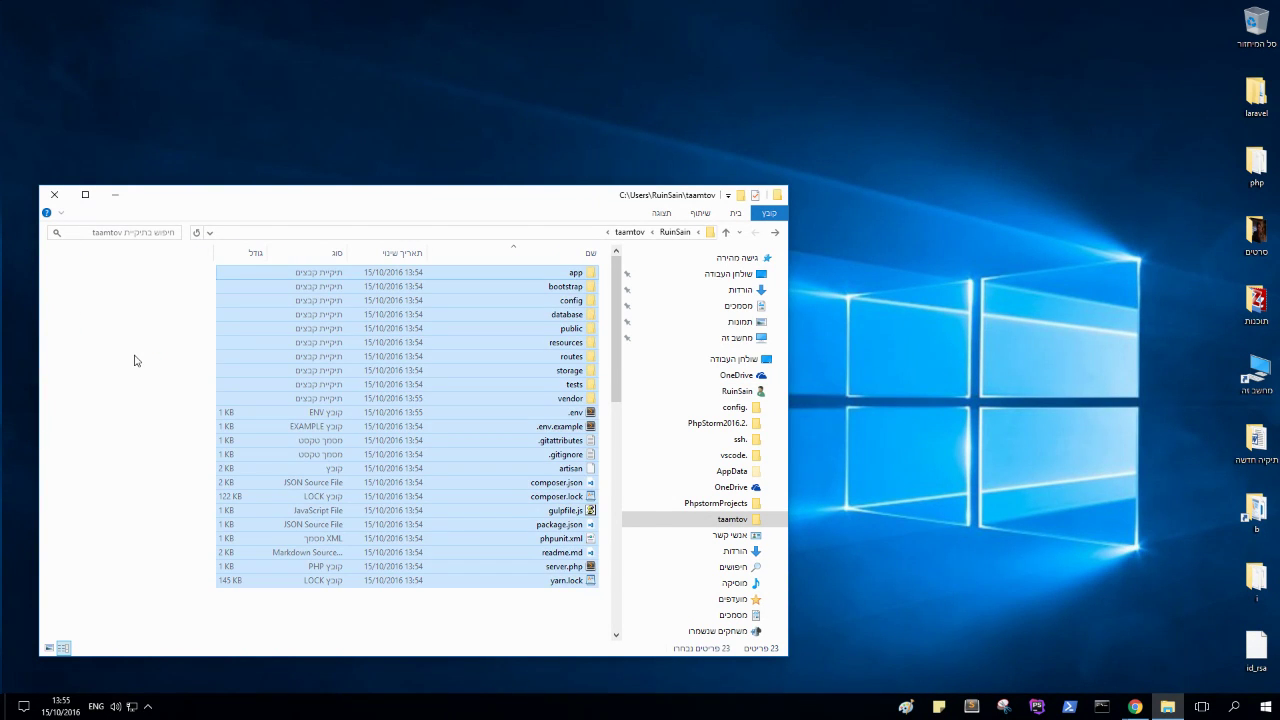
Step: Archive the selected project files into taamtov.zip in ZIP format with WinRAR
right_click(398, 314)
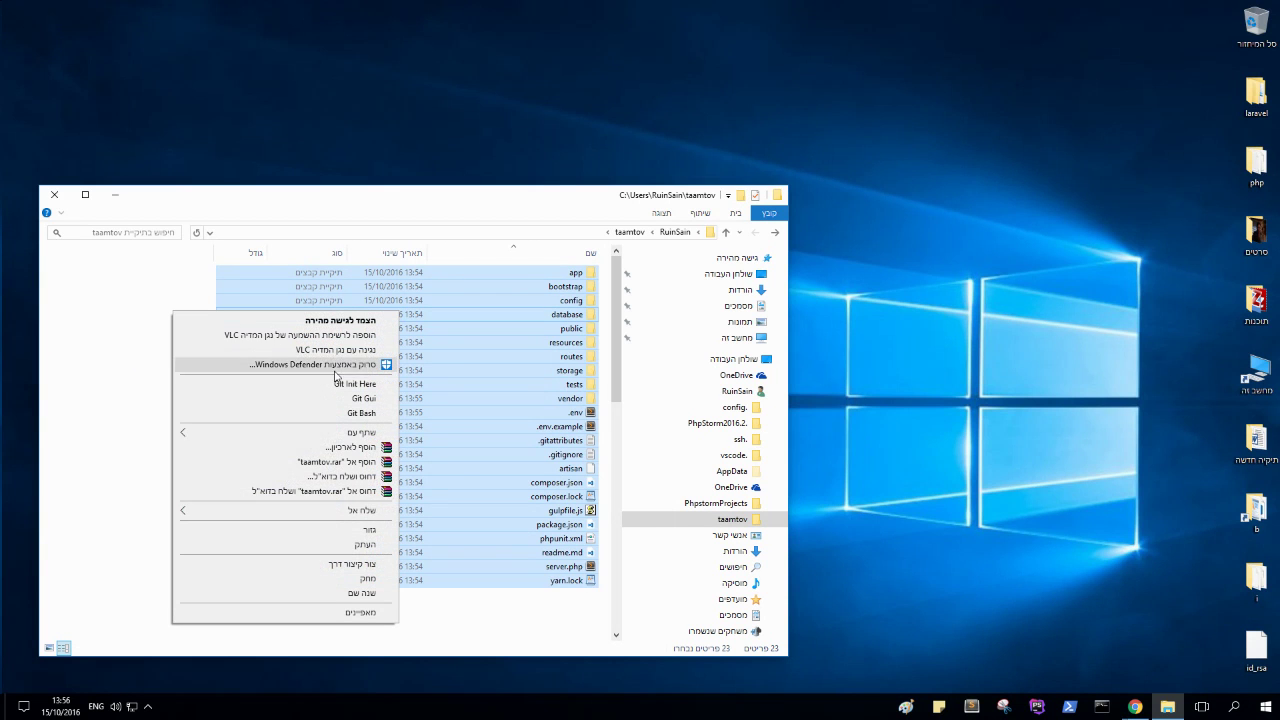
left_click(355, 447)
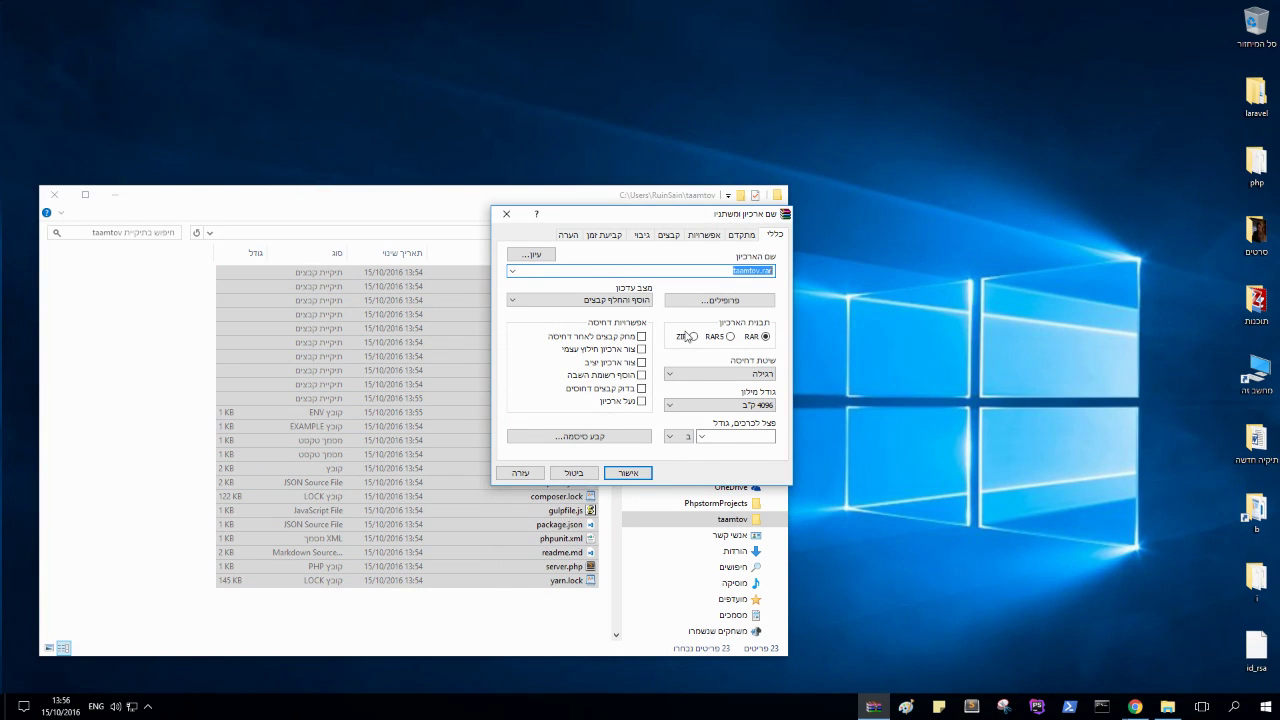
left_click(689, 336)
left_click(628, 472)
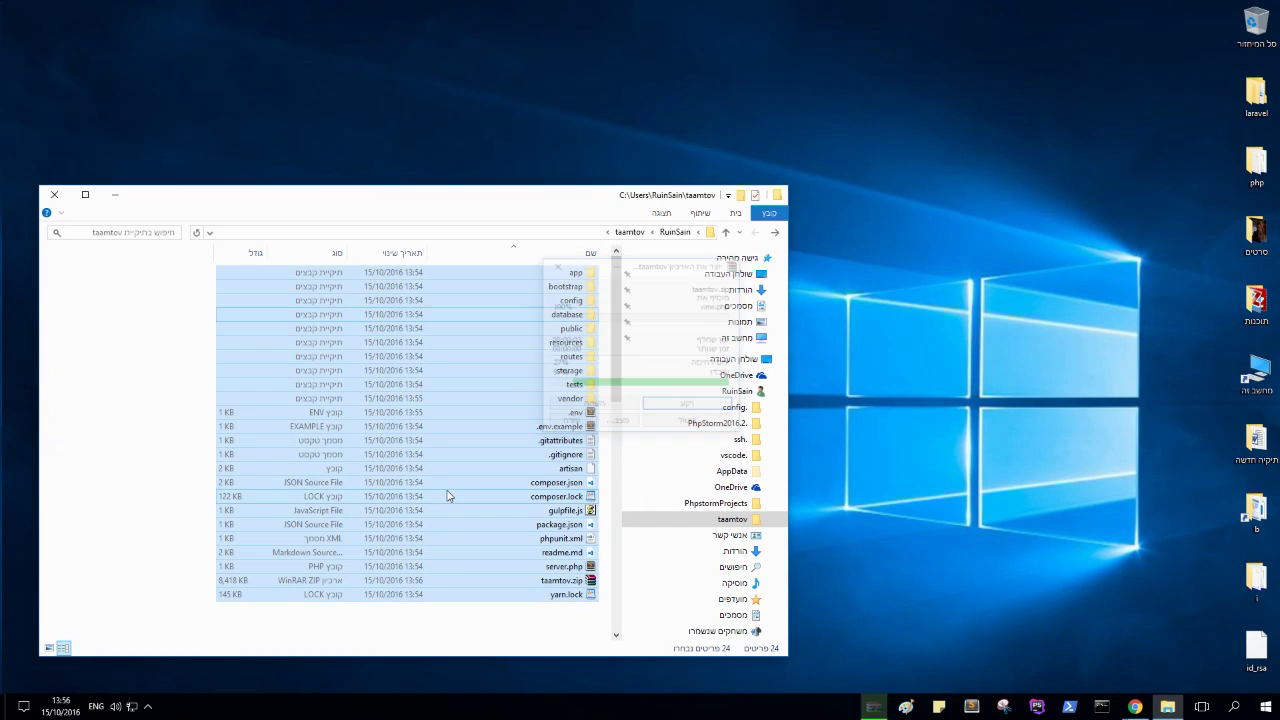
Step: Move taamtov.zip out of the project folder onto the desktop
left_click(551, 582)
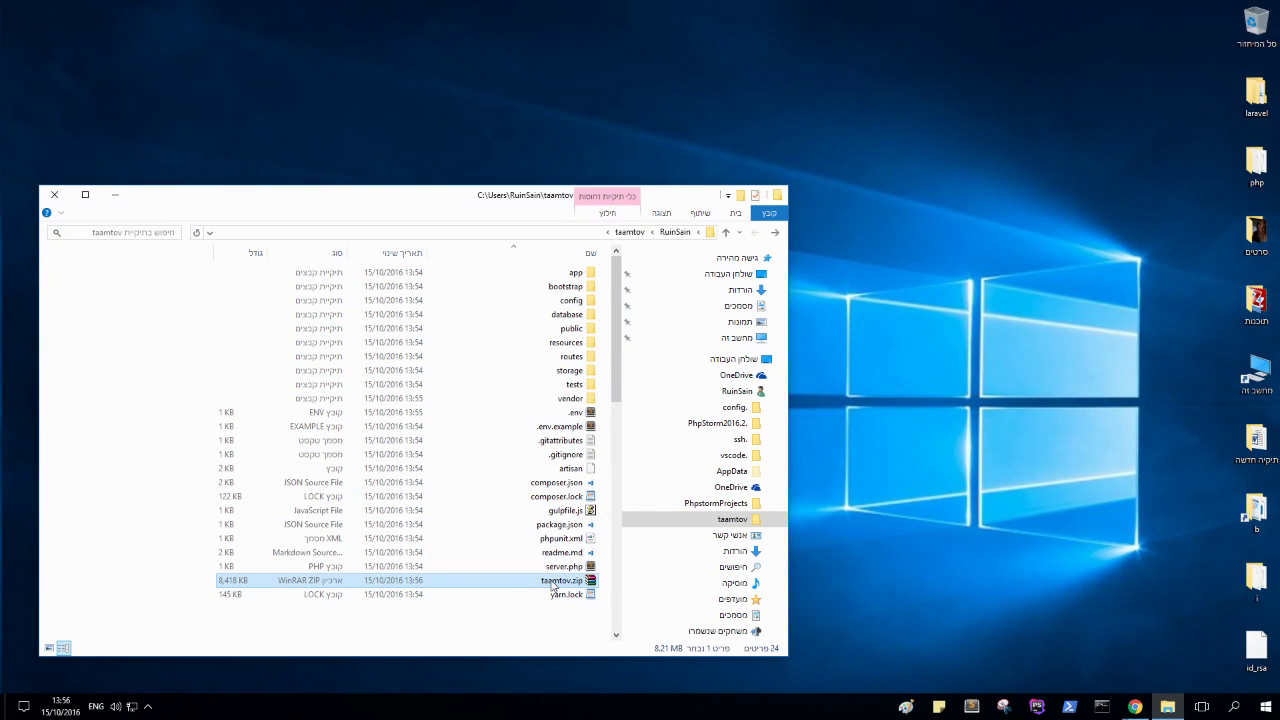
left_click(1077, 587)
key("ctrl+v")
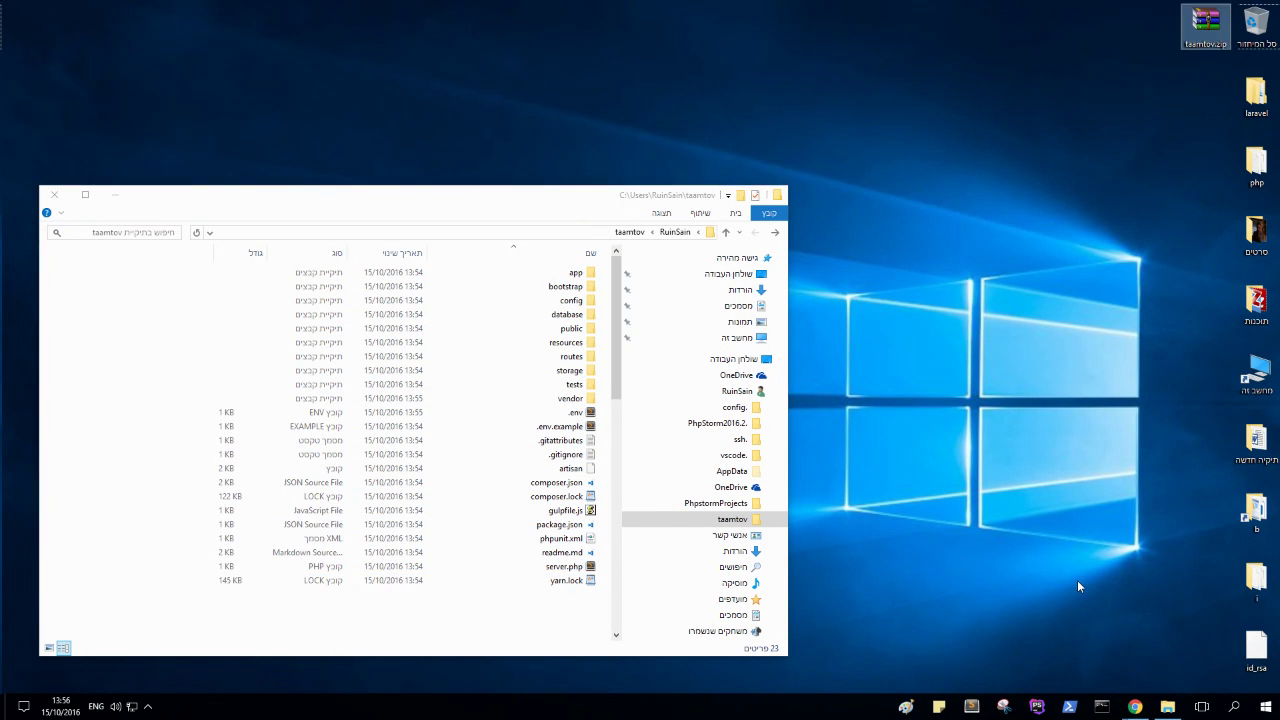
Step: Close Explorer and upload Desktop\taamtov.zip to public_html through File Manager
left_click(53, 195)
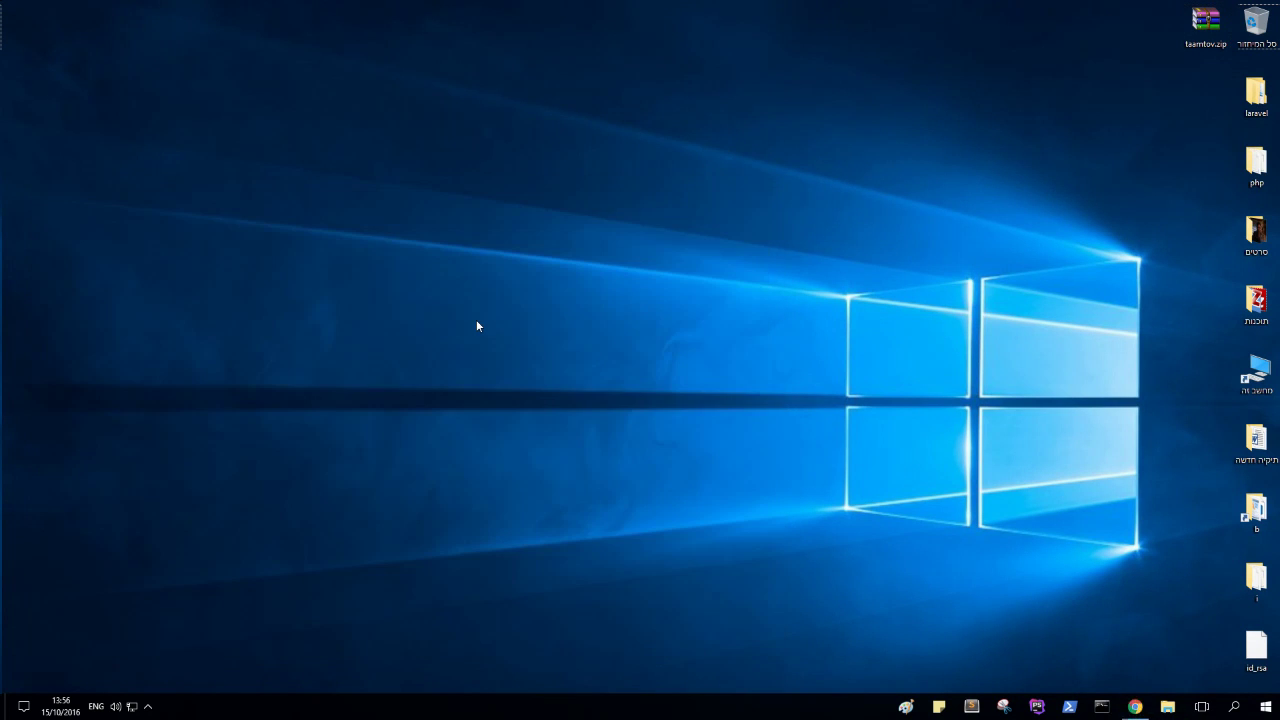
mouse_move(1135, 700)
left_click(1150, 625)
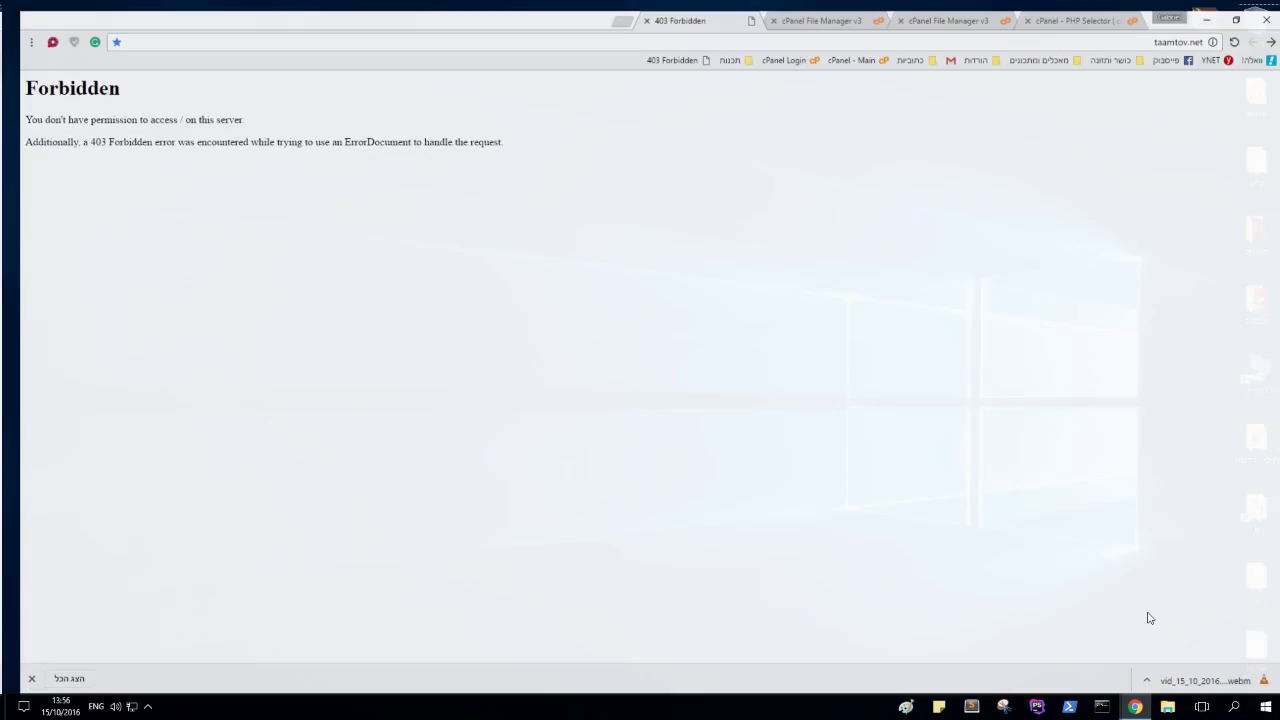
left_click(868, 8)
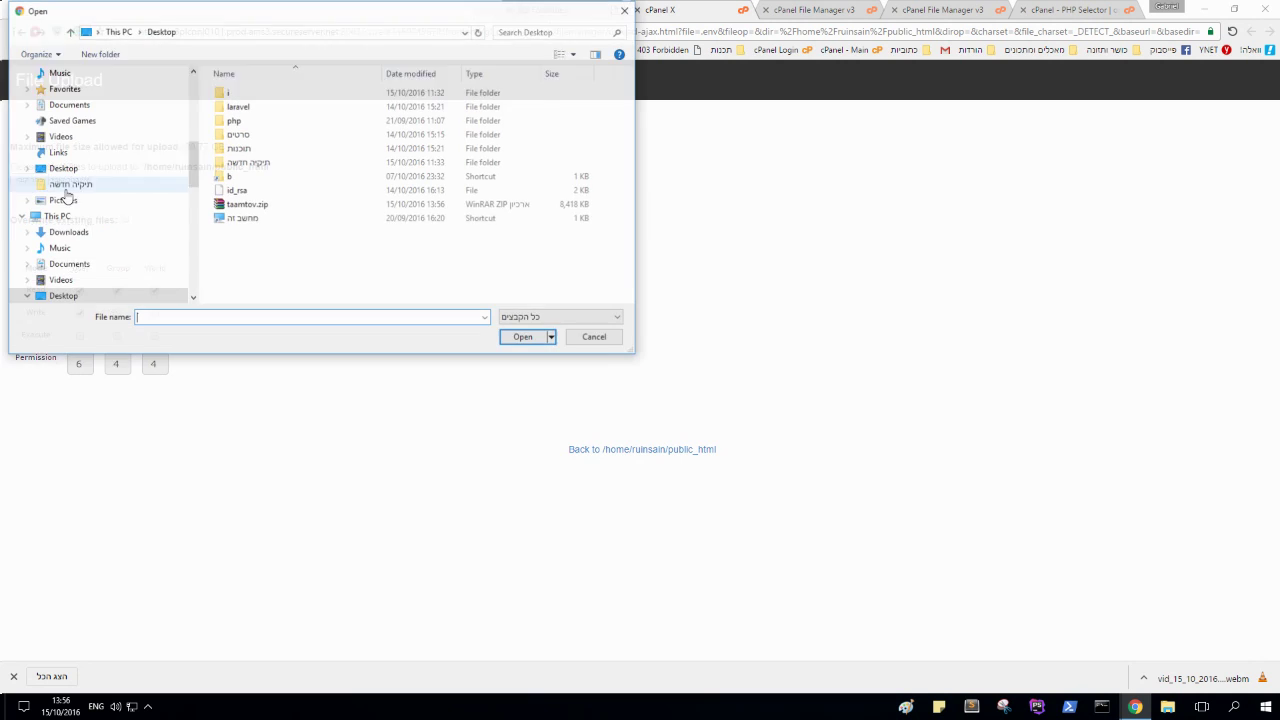
left_click(245, 204)
left_click(524, 338)
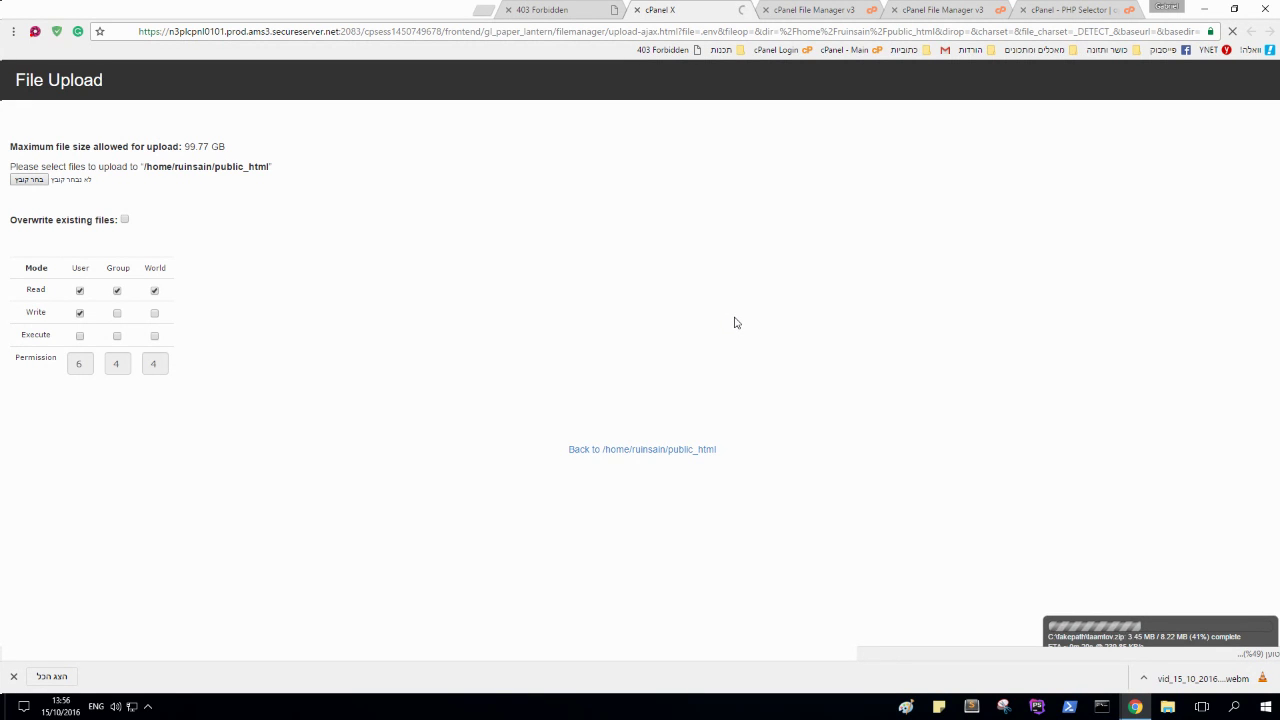
Step: Close the redundant File Manager tab and return to the upload page to confirm the 8.22 MB completion
left_click(955, 9)
left_click(1063, 8)
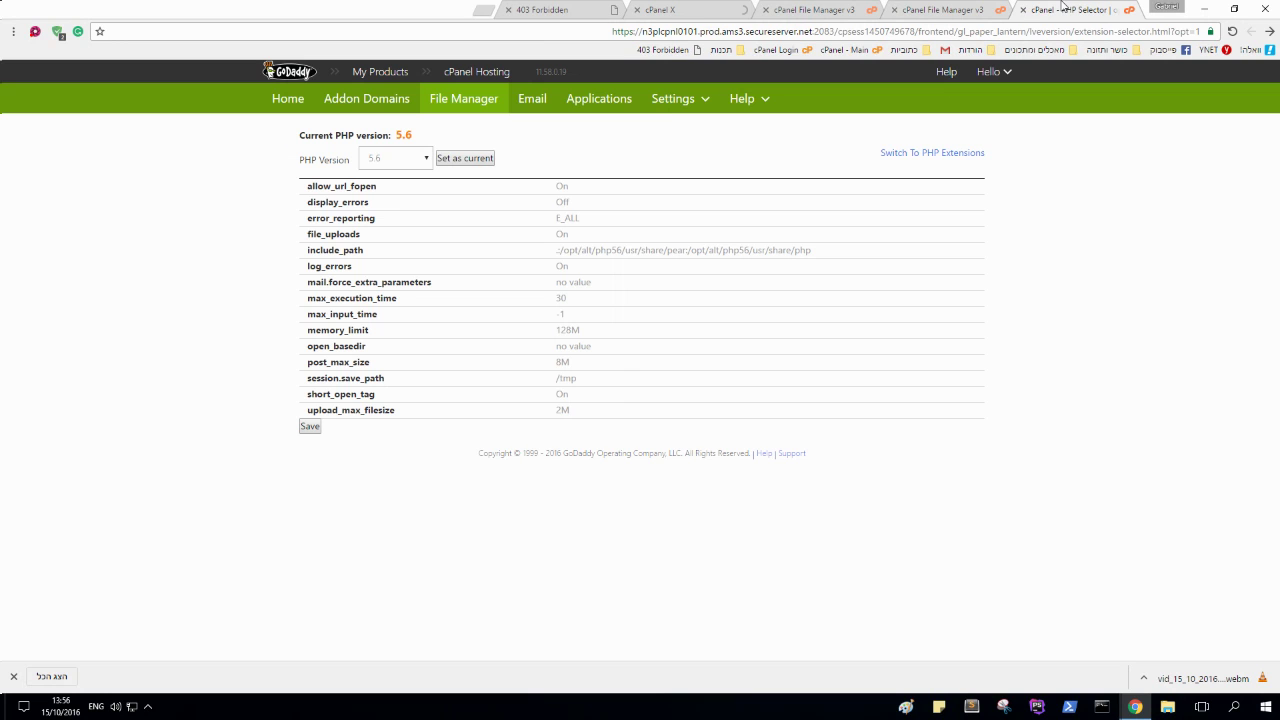
left_click(946, 8)
left_click(842, 12)
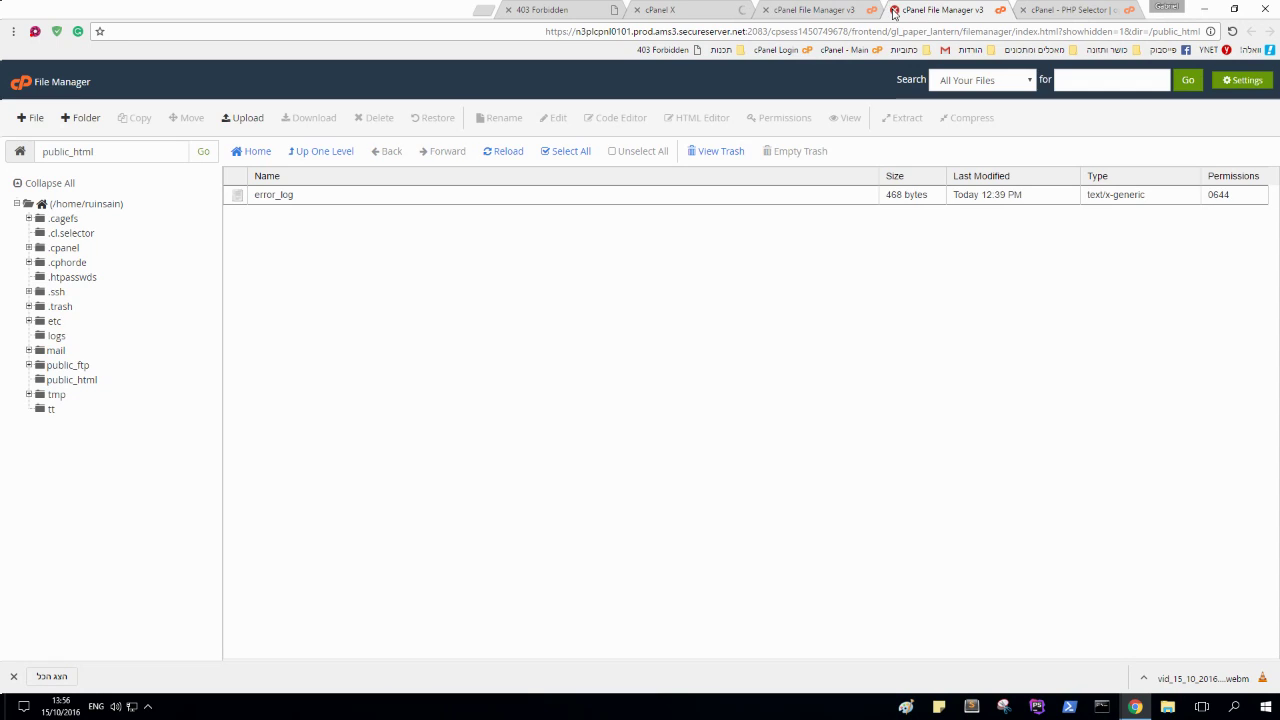
left_click(894, 10)
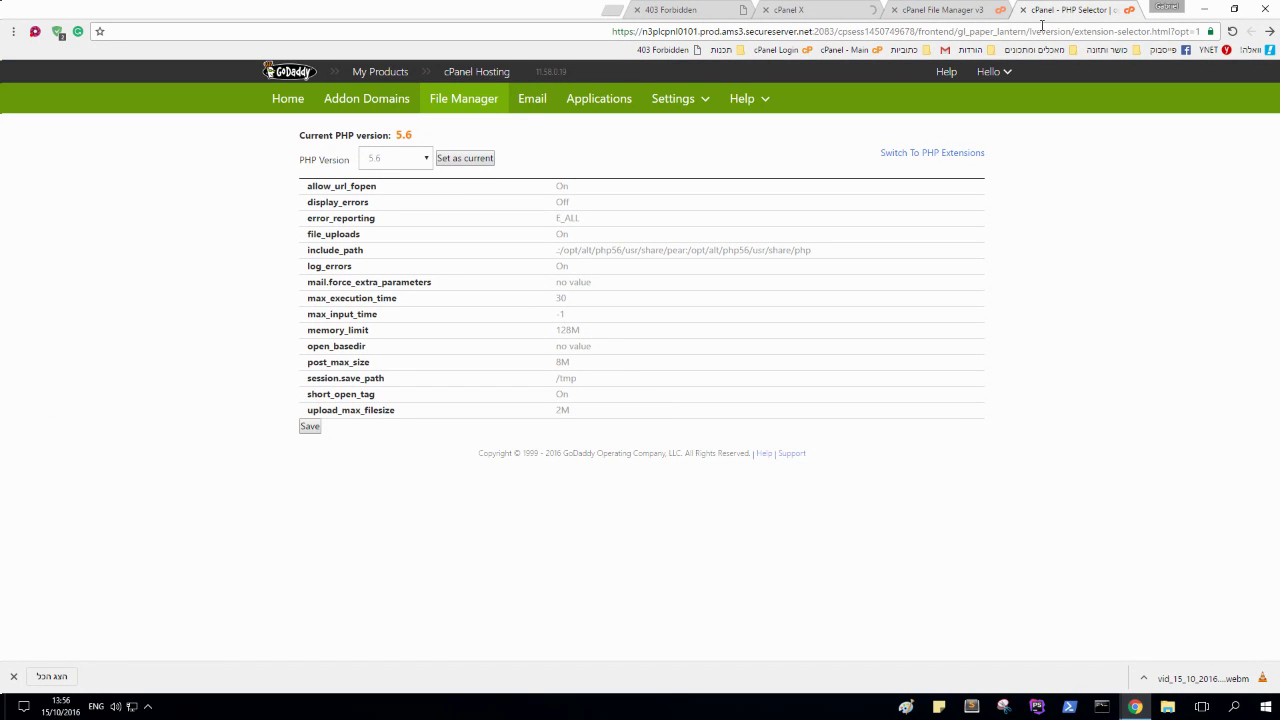
left_click(786, 9)
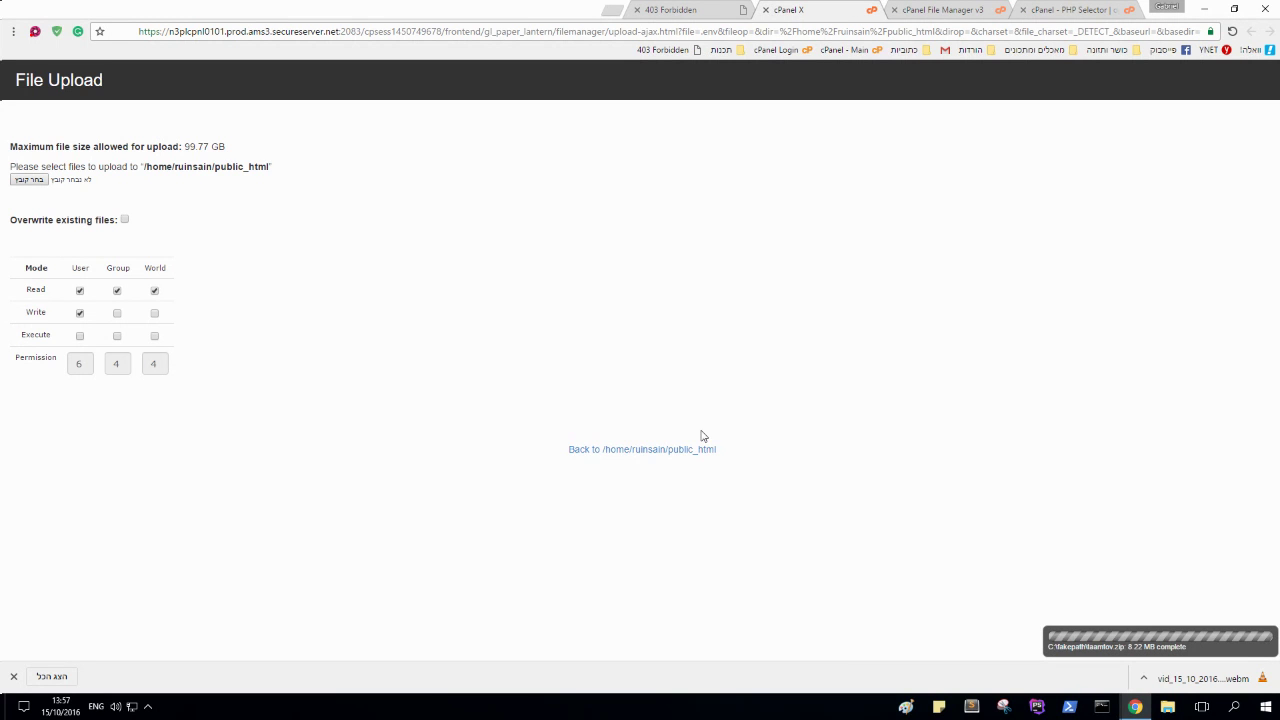
Step: Extract taamtov.zip into /public_html from File Manager and dismiss the extraction results
left_click(674, 449)
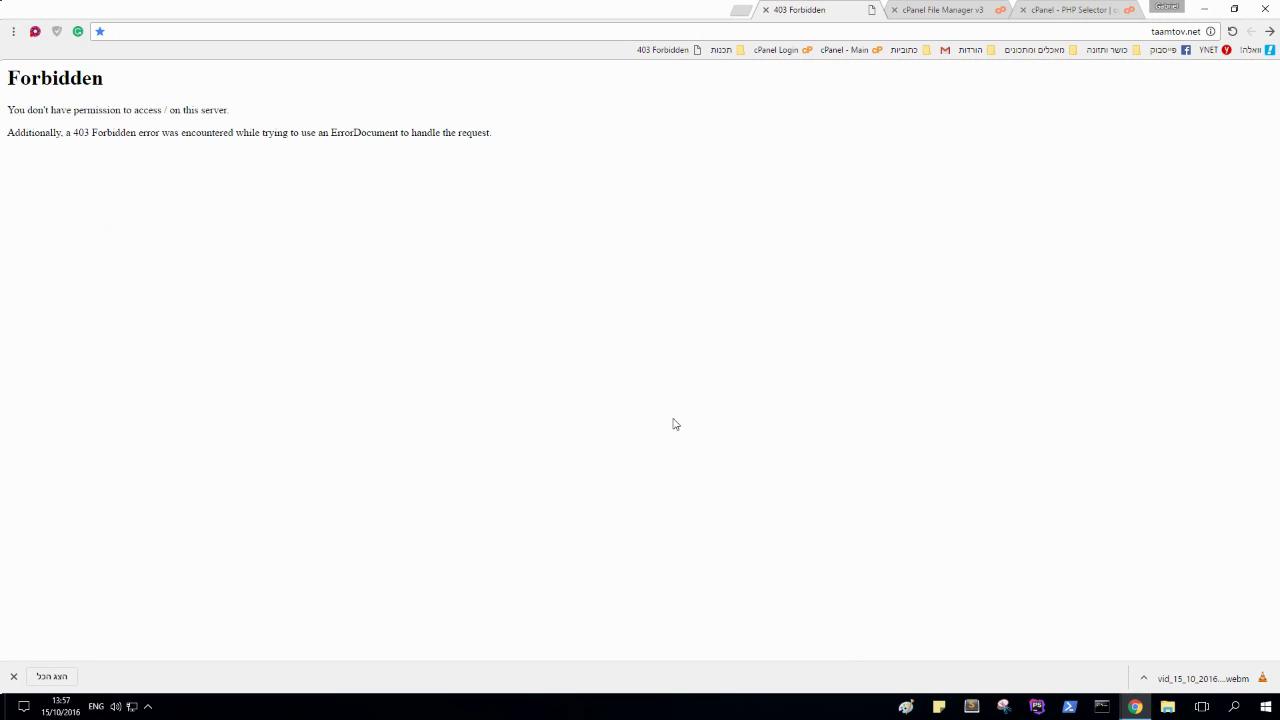
left_click(1025, 9)
left_click(945, 9)
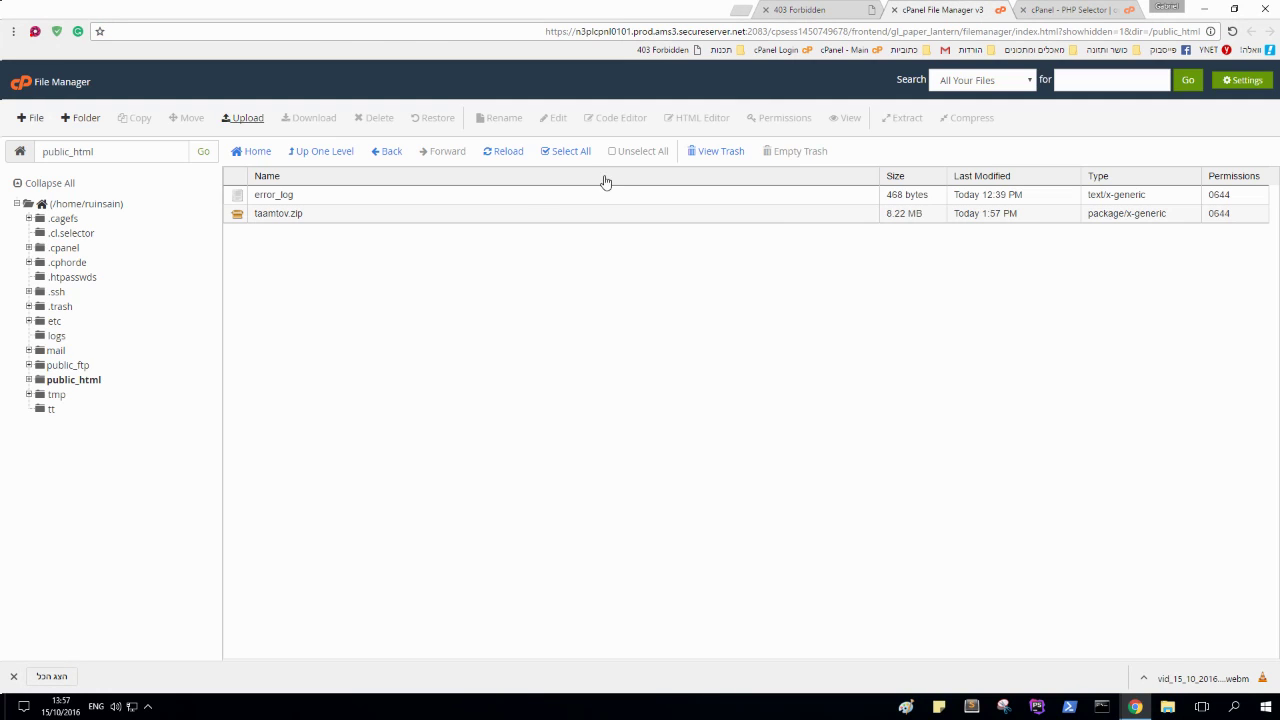
left_click(361, 213)
right_click(361, 213)
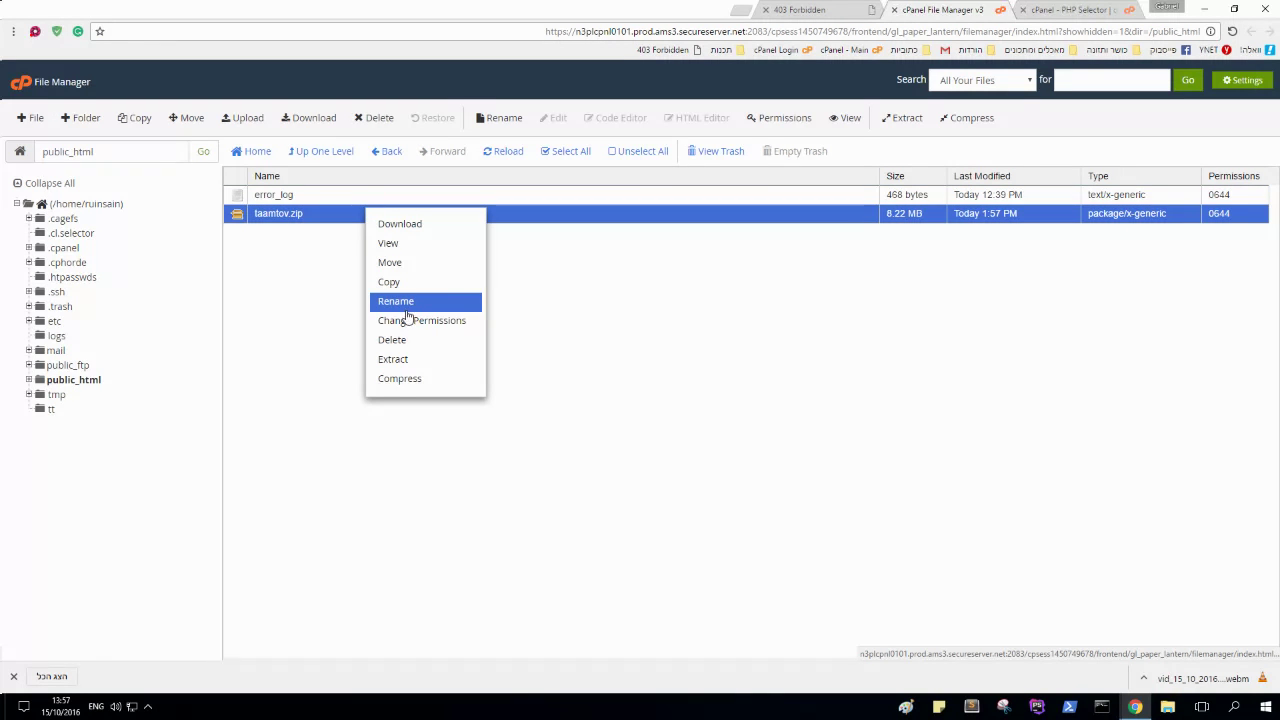
left_click(413, 358)
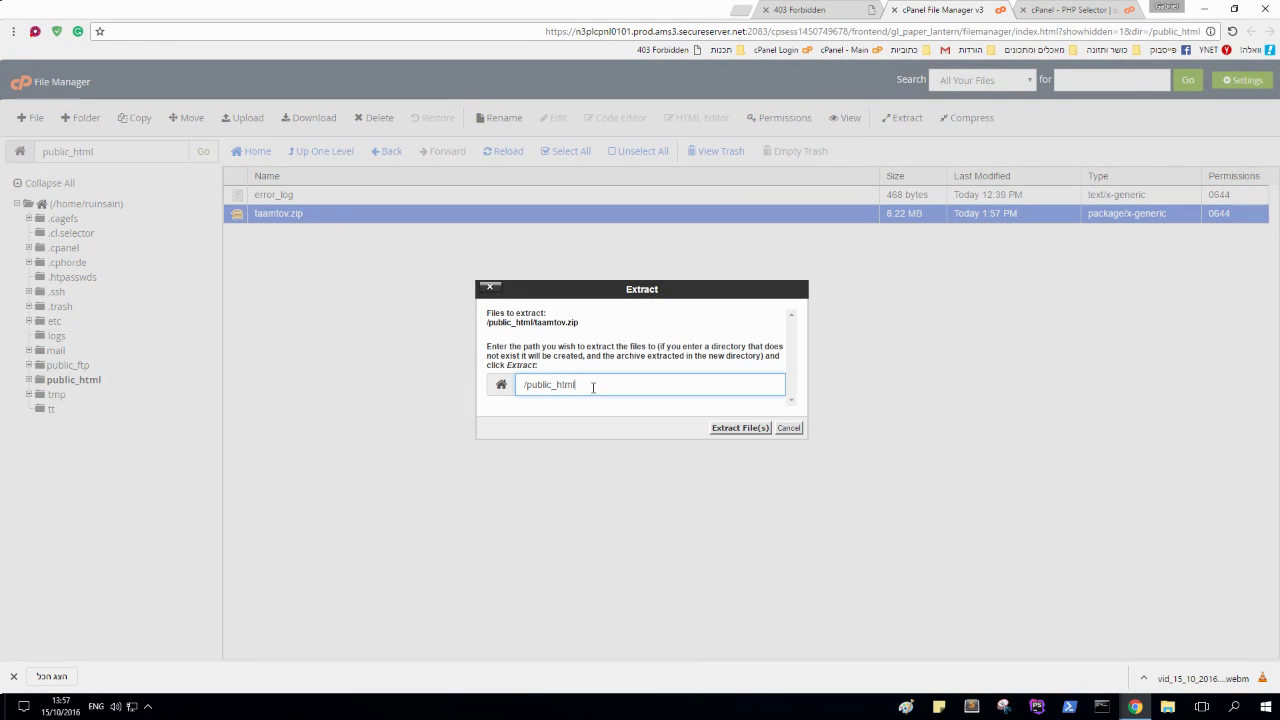
left_click(740, 428)
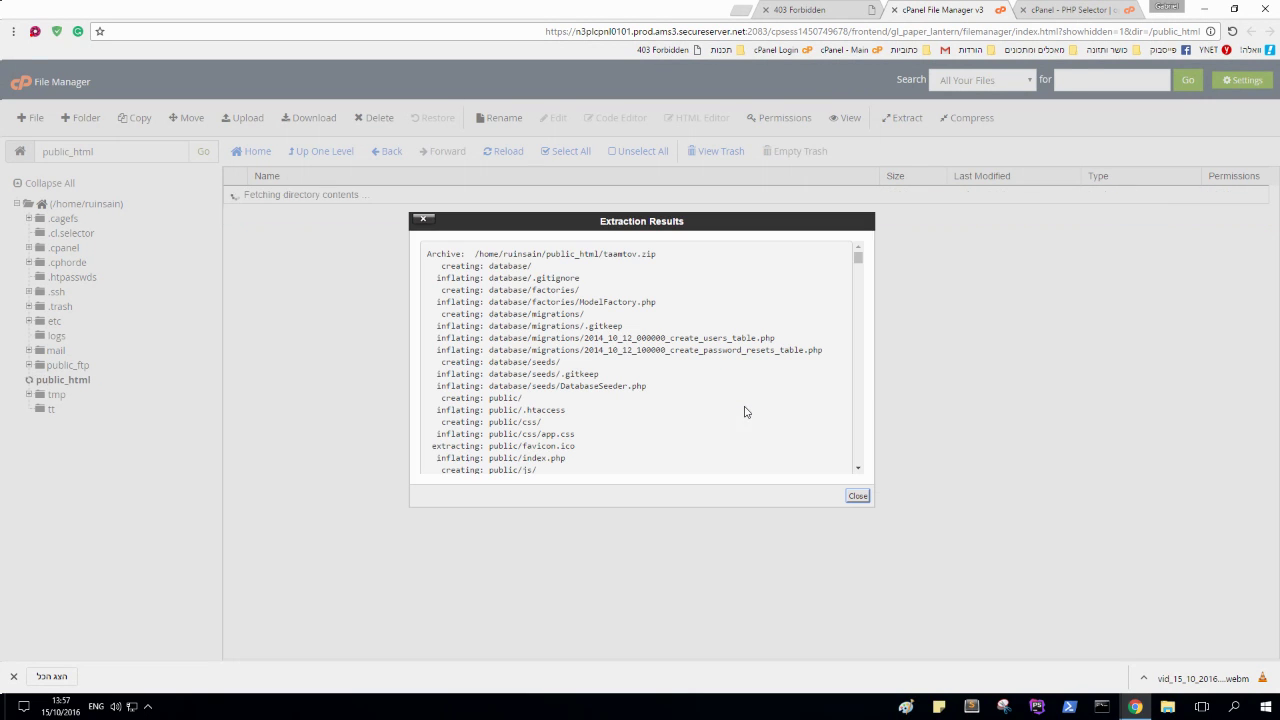
left_click(851, 500)
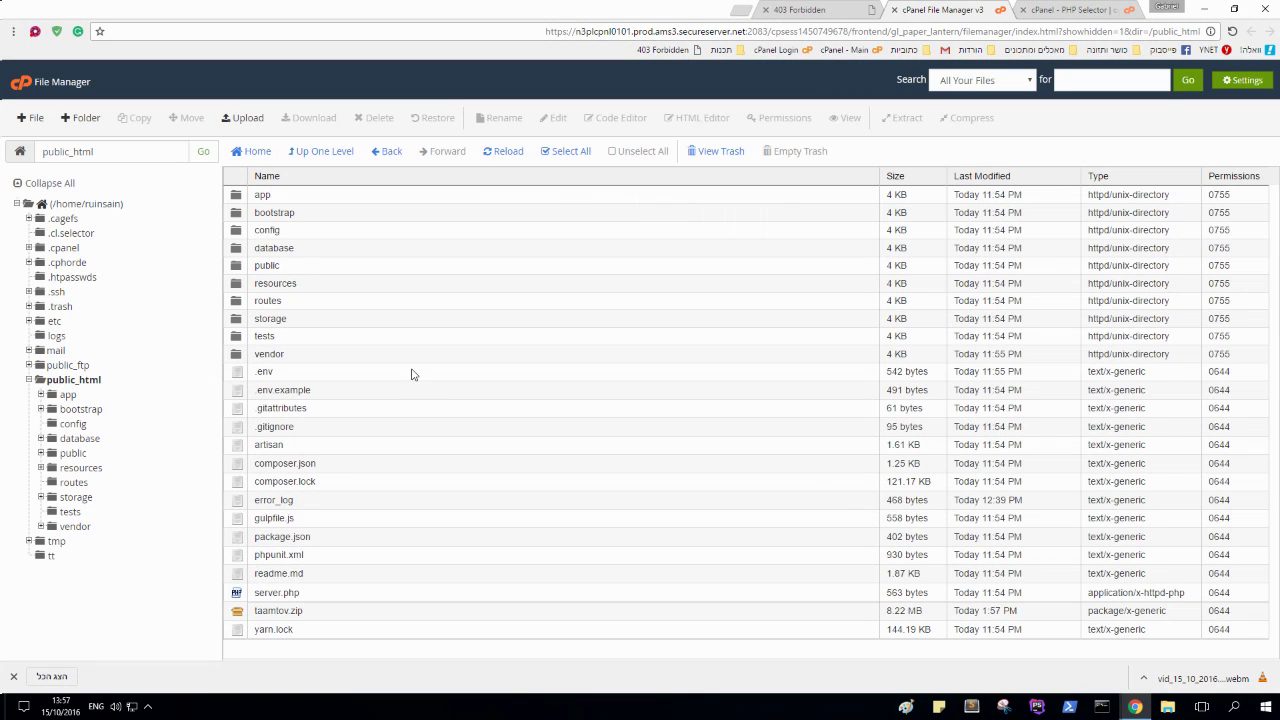
left_click(351, 372)
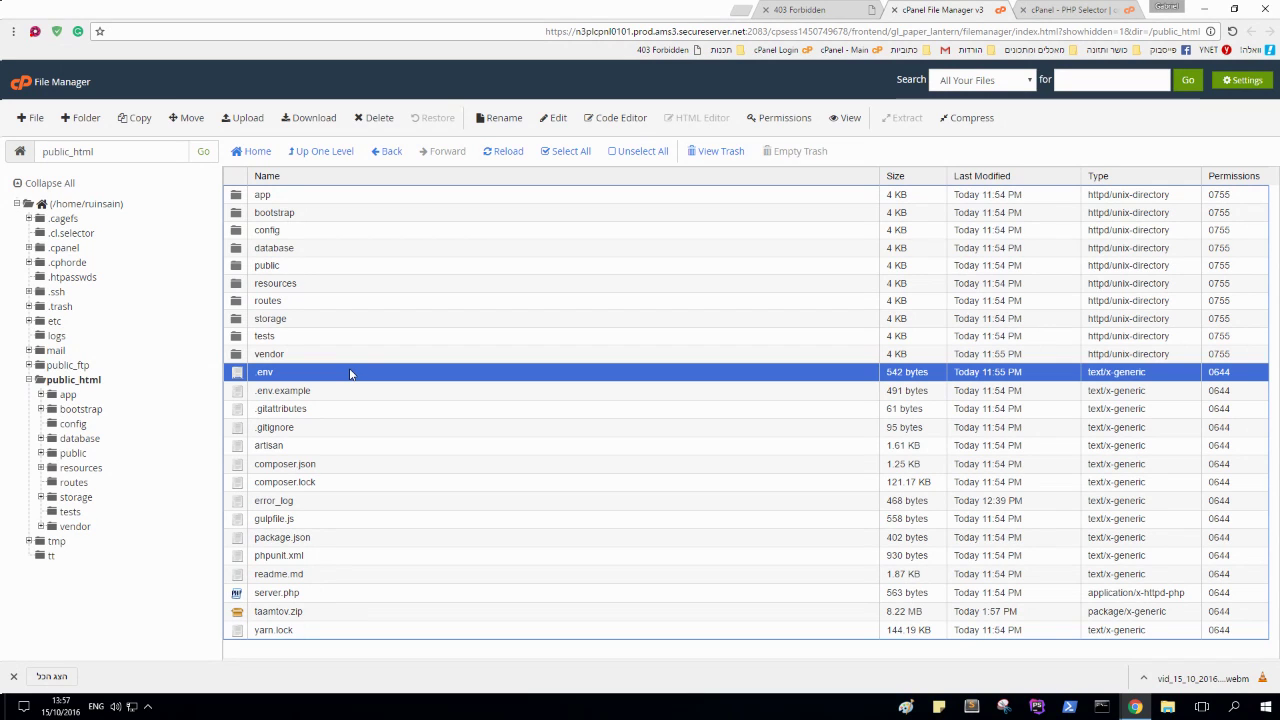
left_click(617, 120)
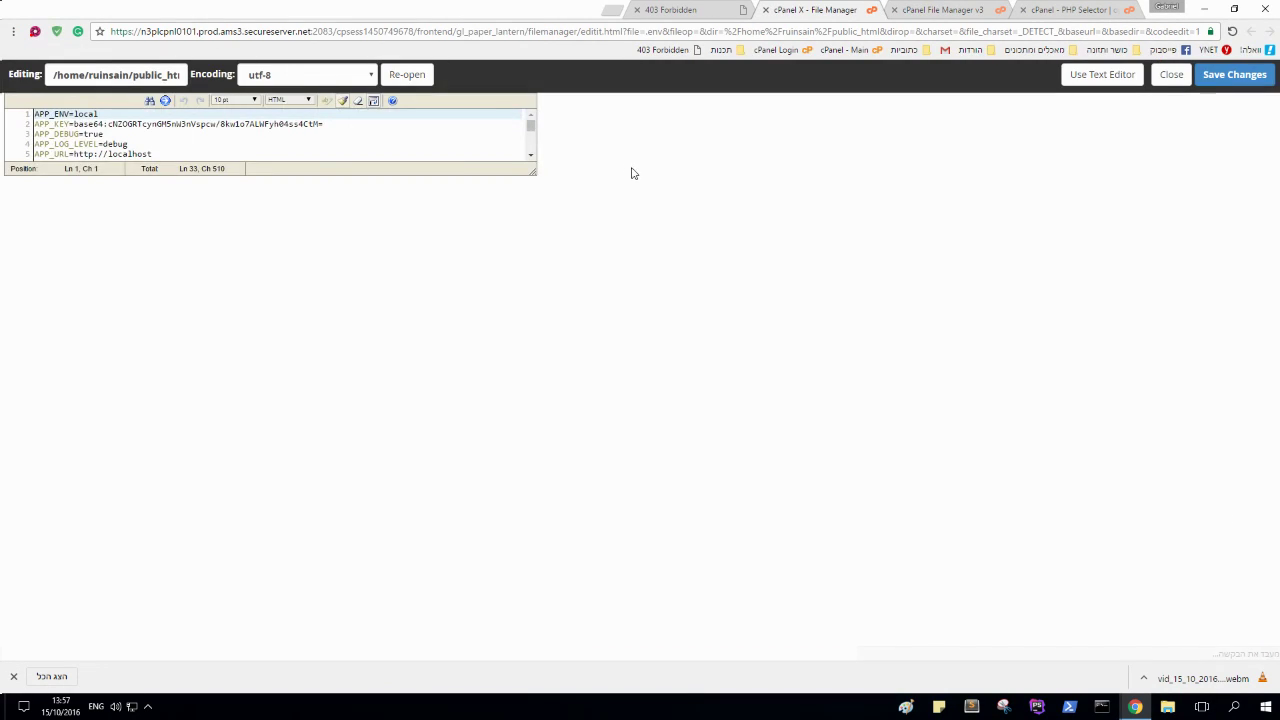
left_click(155, 153)
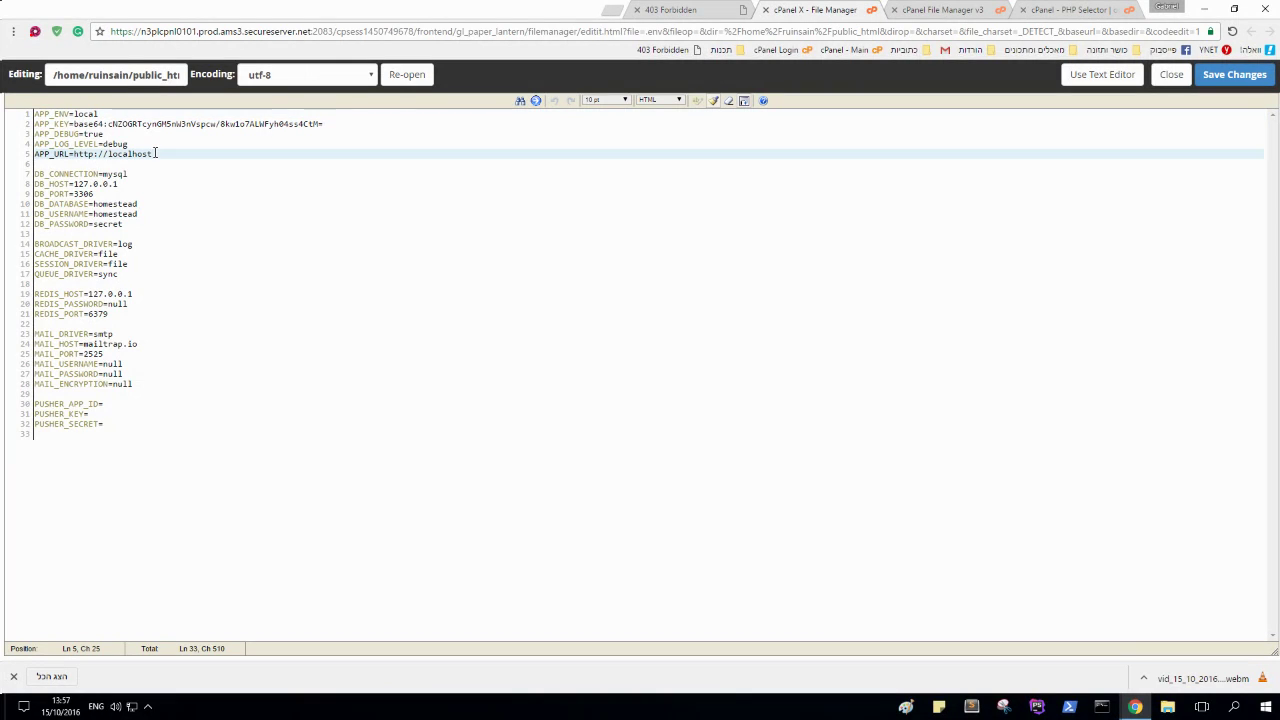
key("BackSpace")
key("BackSpace")
key("BackSpace")
key("BackSpace")
left_click(1208, 74)
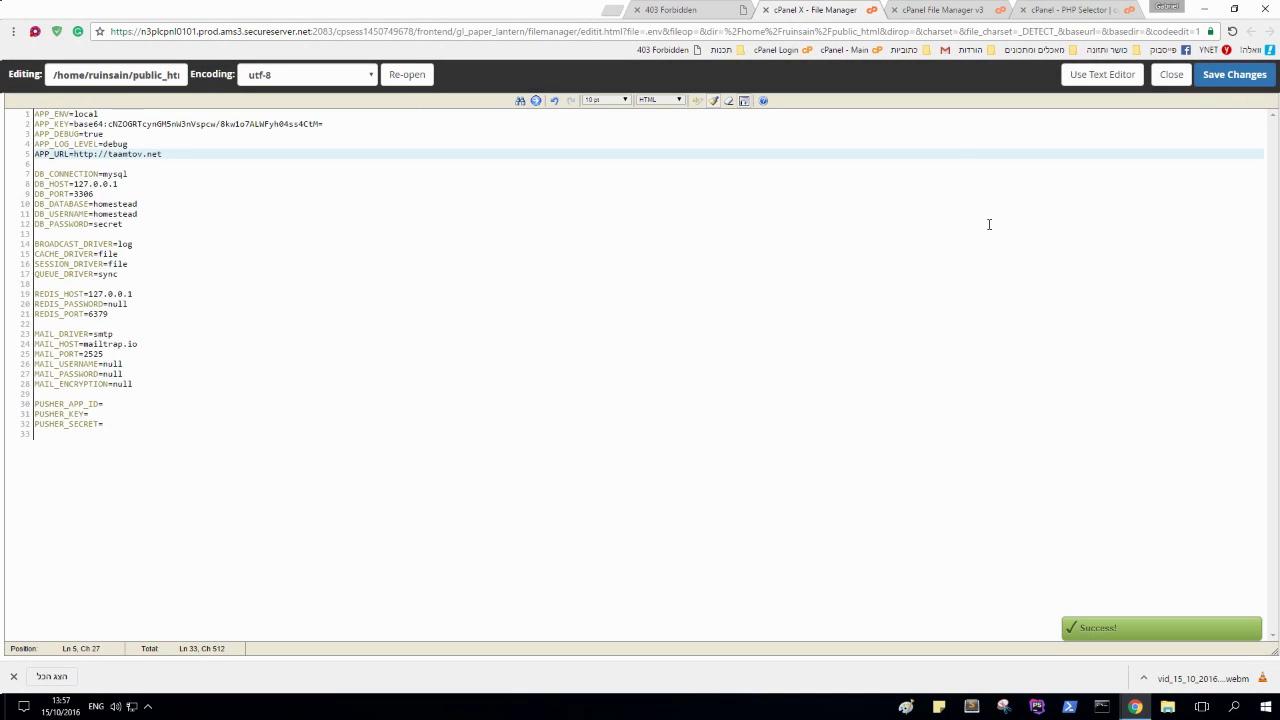
left_click(968, 9)
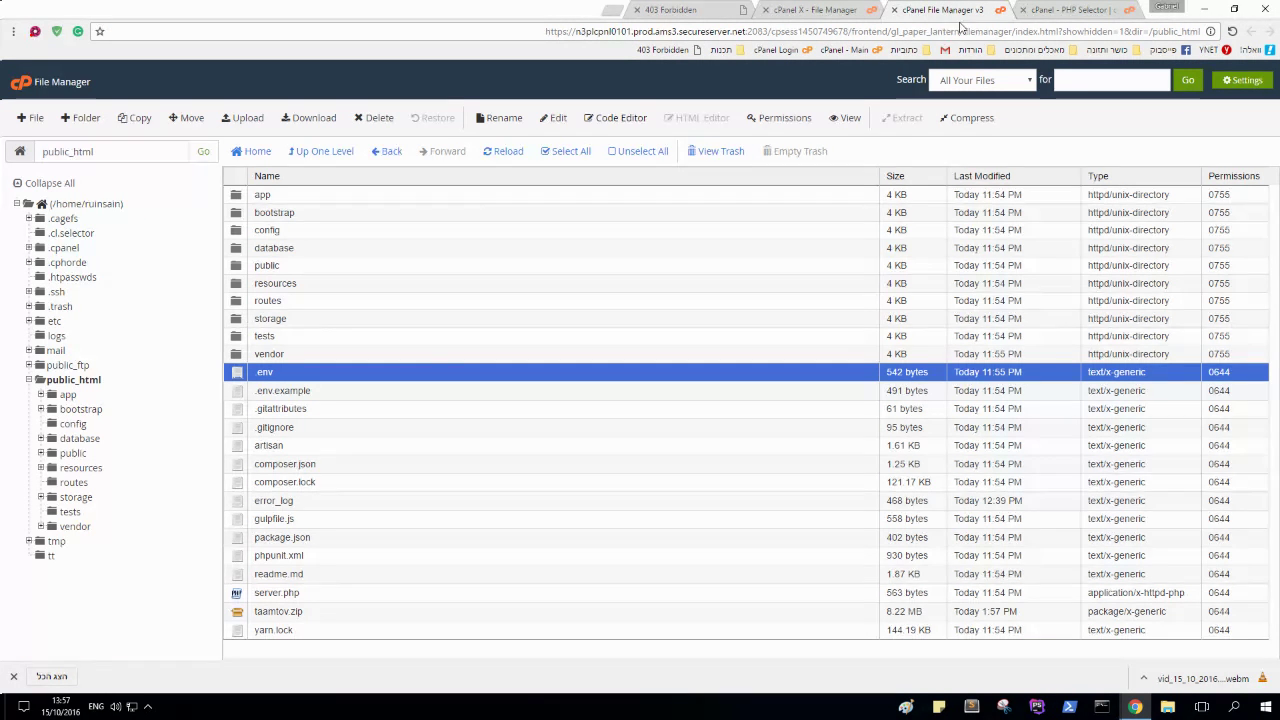
Step: Move css, js, .htaccess, index.php, robots.txt and web.config from public into /public_html
left_click(291, 320)
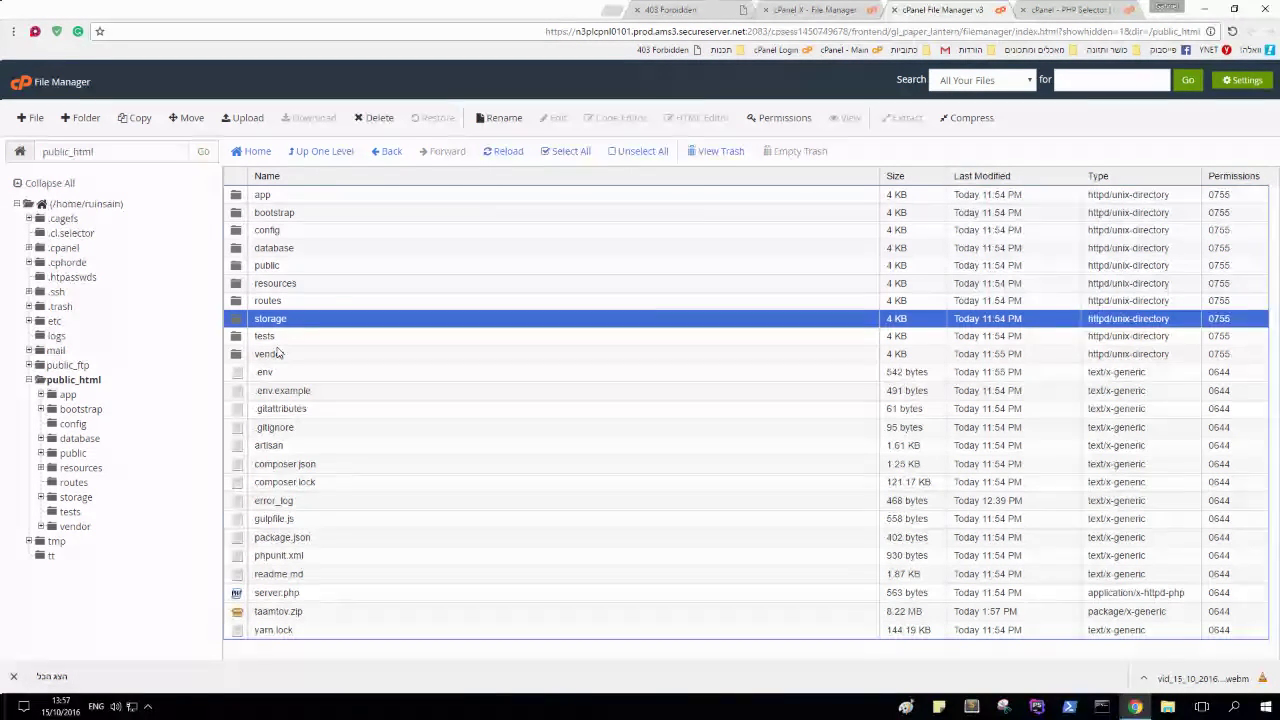
left_click(298, 271)
double_click(309, 270)
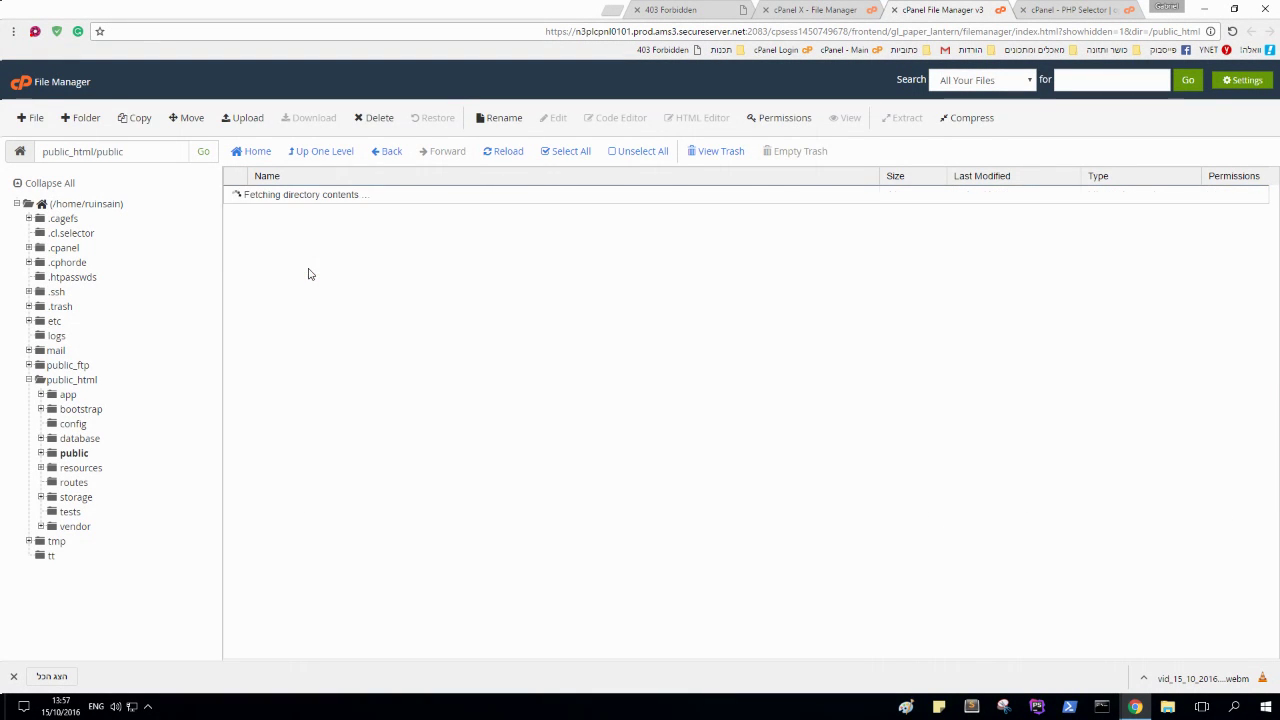
left_click_drag(437, 197, 360, 306)
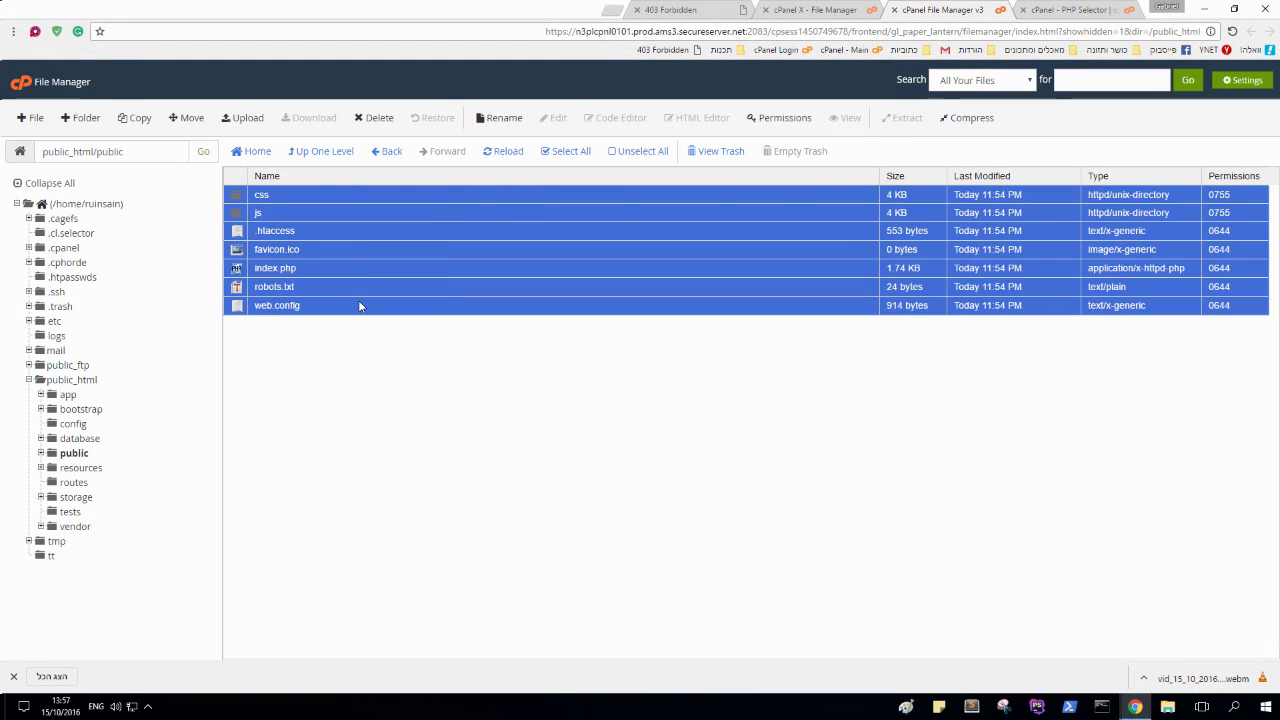
left_click(188, 118)
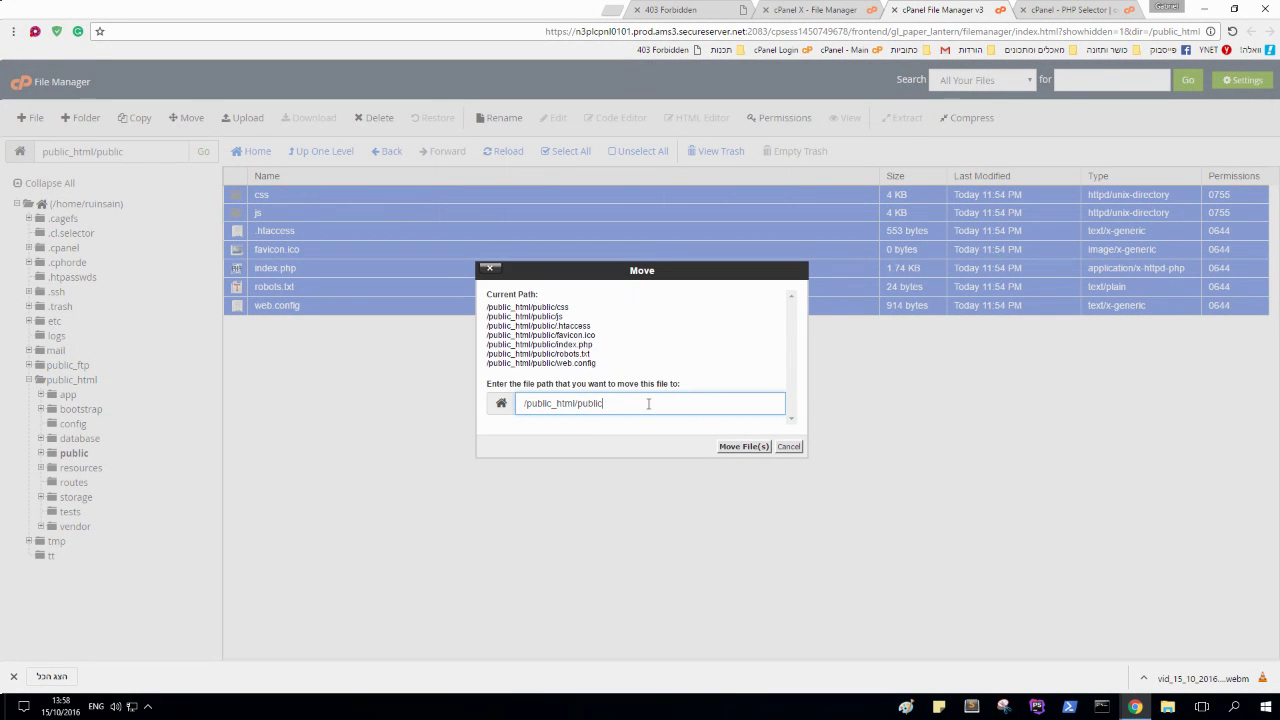
left_click(738, 447)
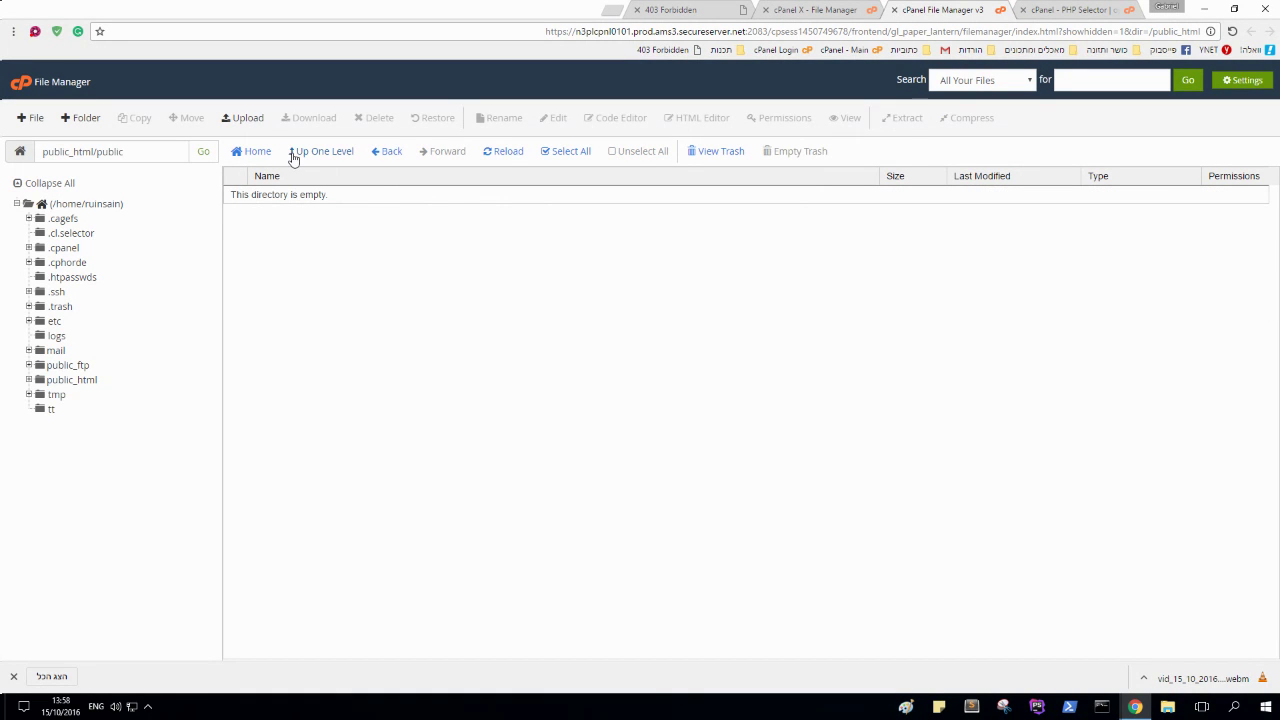
left_click(292, 152)
scroll(340, 415, "down", 1)
scroll(352, 417, "down", 1)
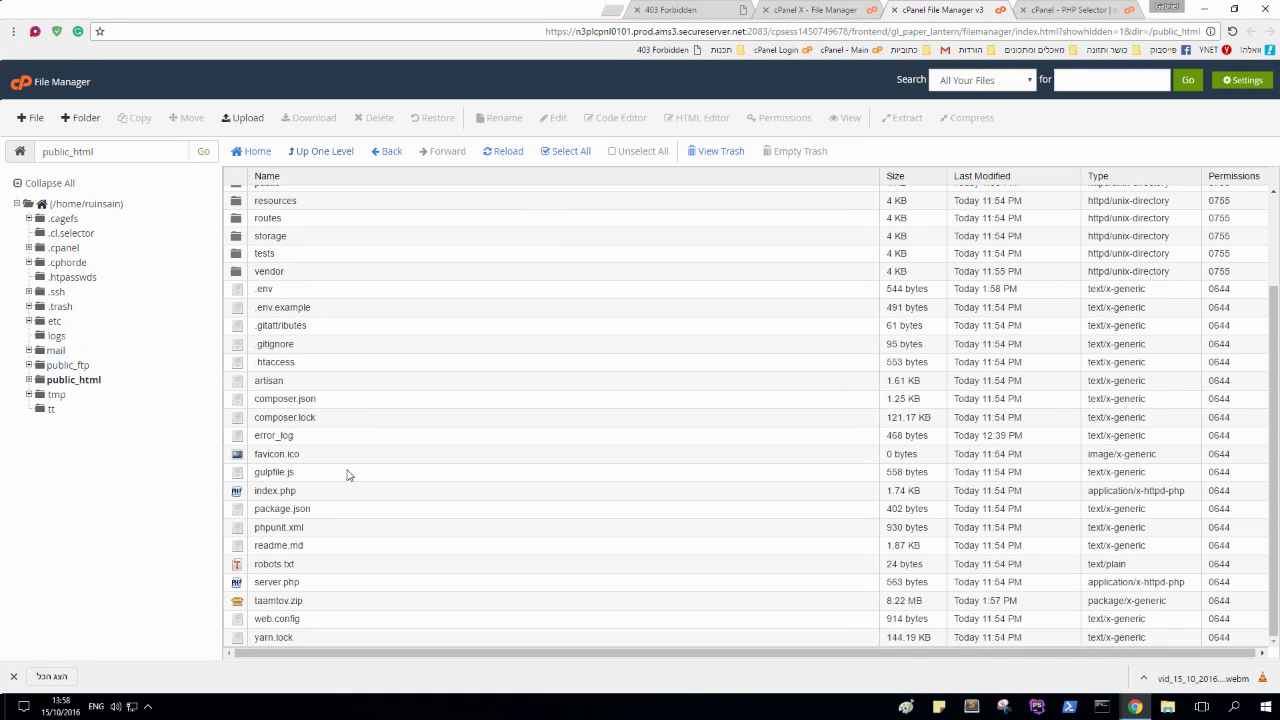
Step: Remove '../' from the bootstrap/autoload.php and bootstrap/app.php paths in index.php and save
left_click(328, 495)
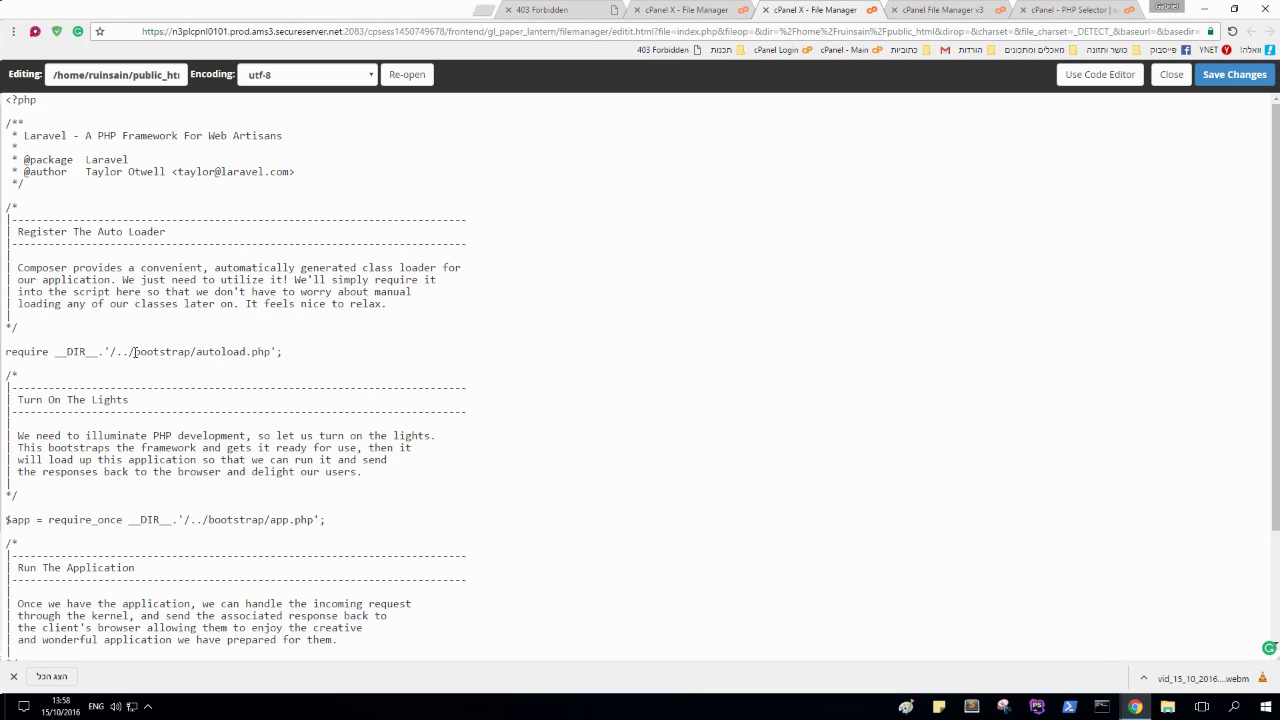
left_click(133, 351)
key("BackSpace")
key("BackSpace")
key("BackSpace")
key("BackSpace")
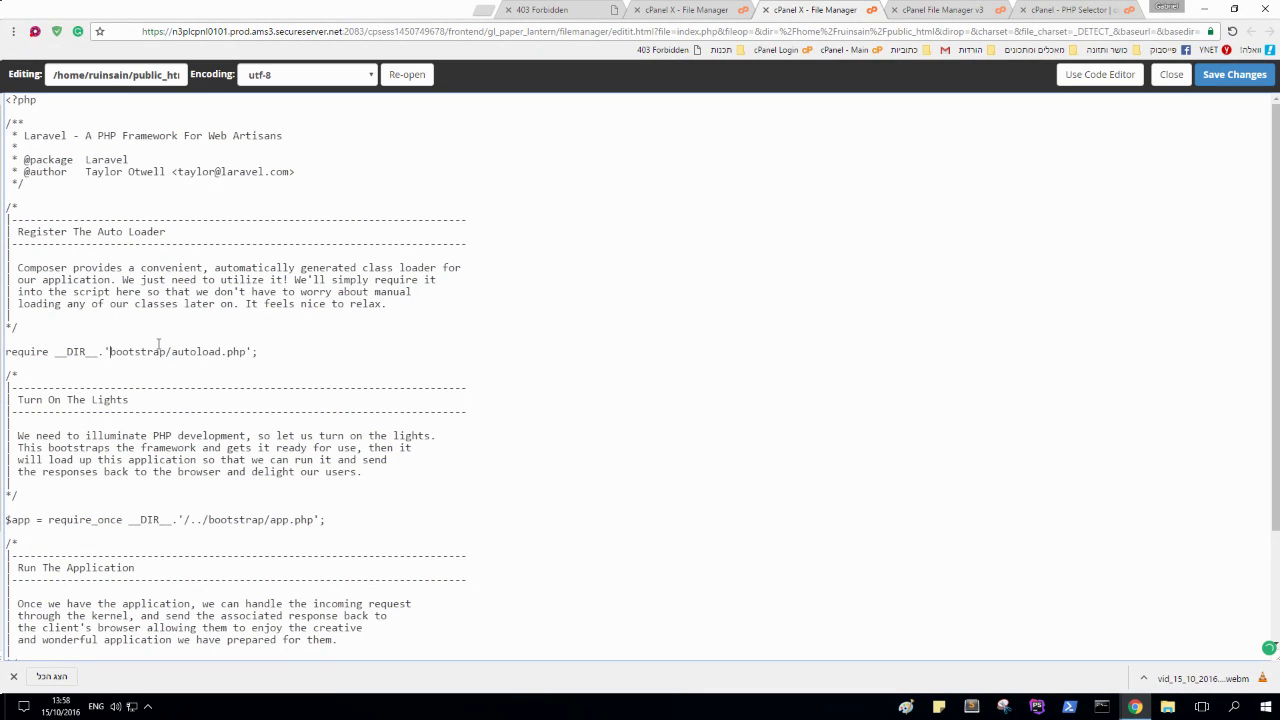
type("/")
scroll(185, 429, "down", 3)
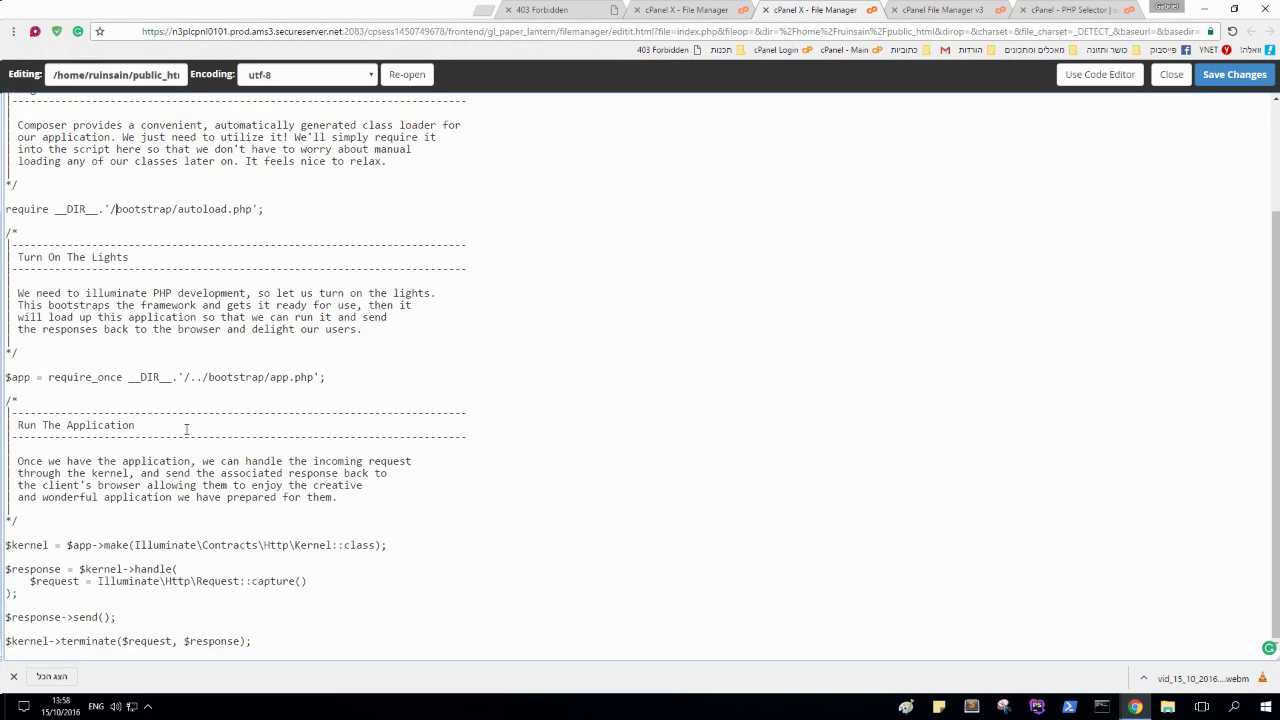
left_click(204, 376)
key("BackSpace")
key("BackSpace")
key("BackSpace")
left_click(1234, 74)
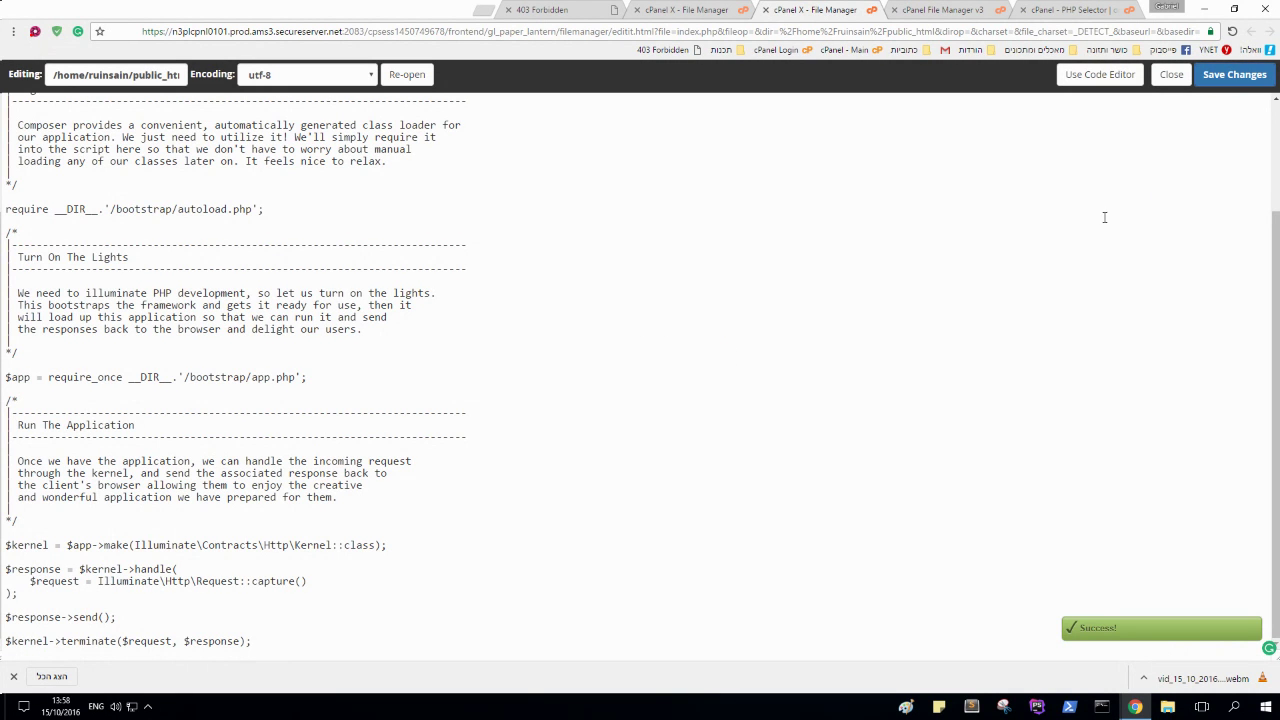
left_click(553, 9)
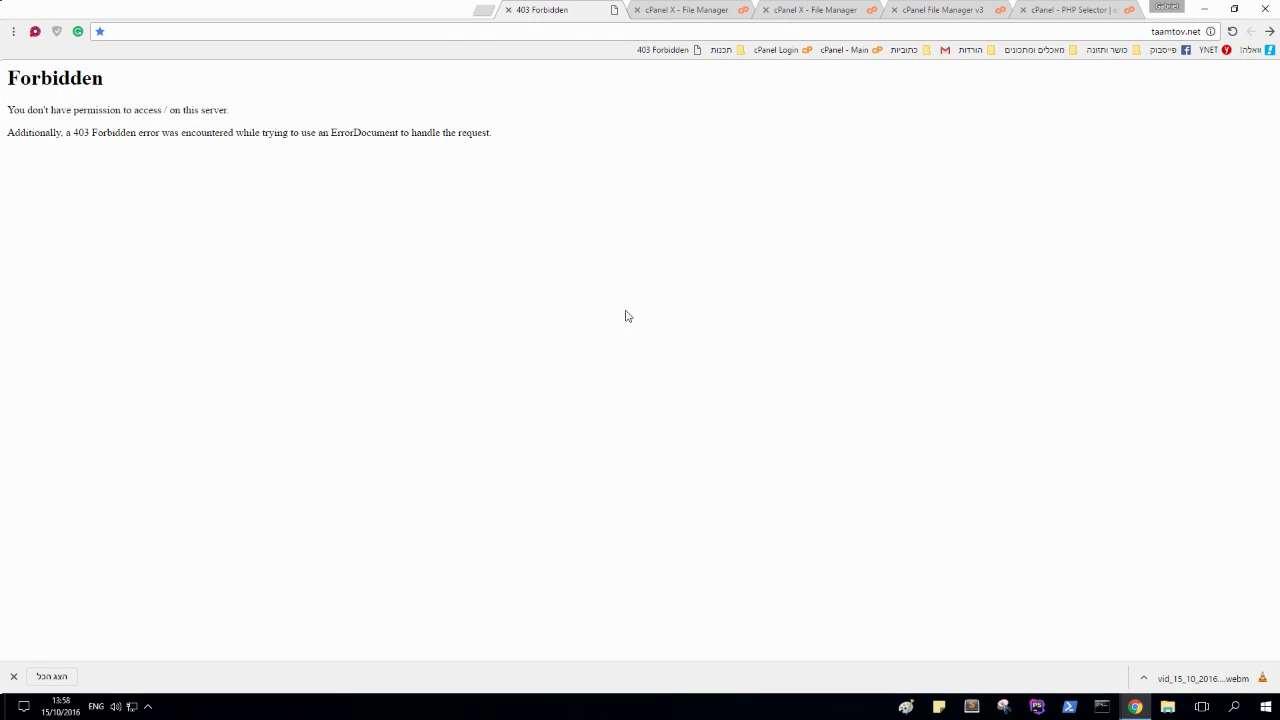
Step: Reload taamtov.net and confirm the Laravel welcome page replaces the 403 Forbidden error
key("F5")
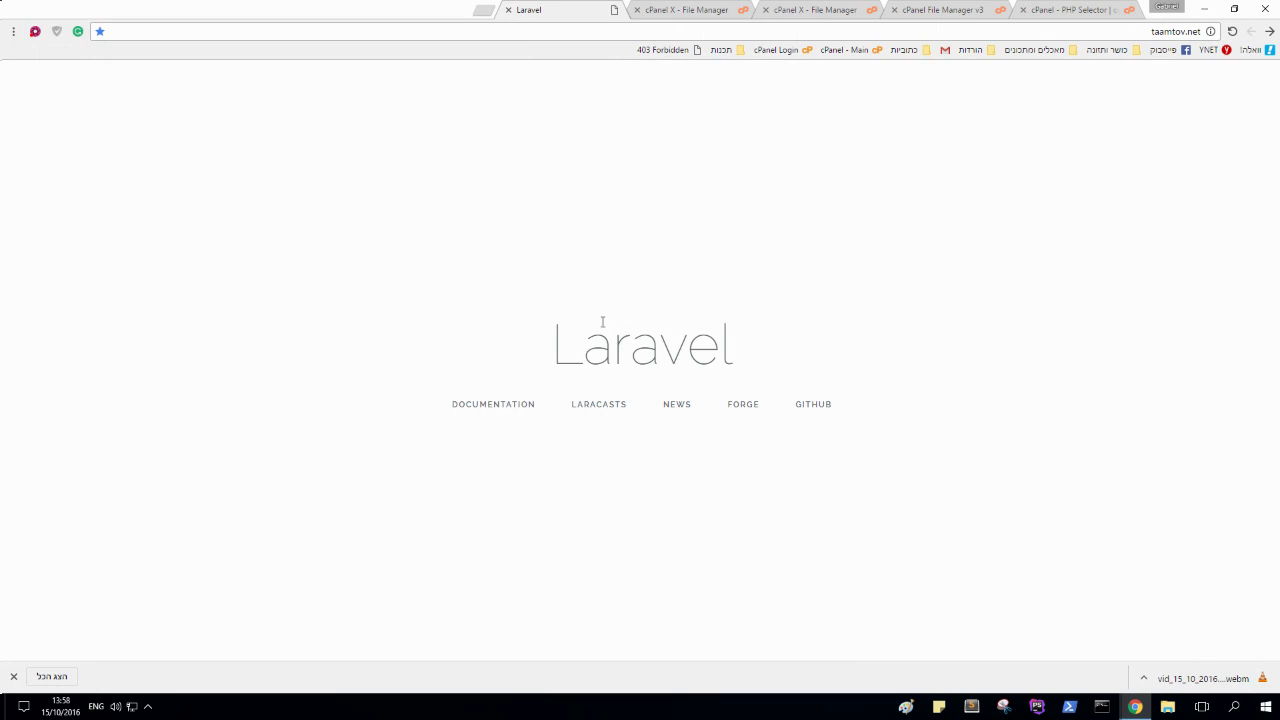
left_click_drag(542, 349, 750, 340)
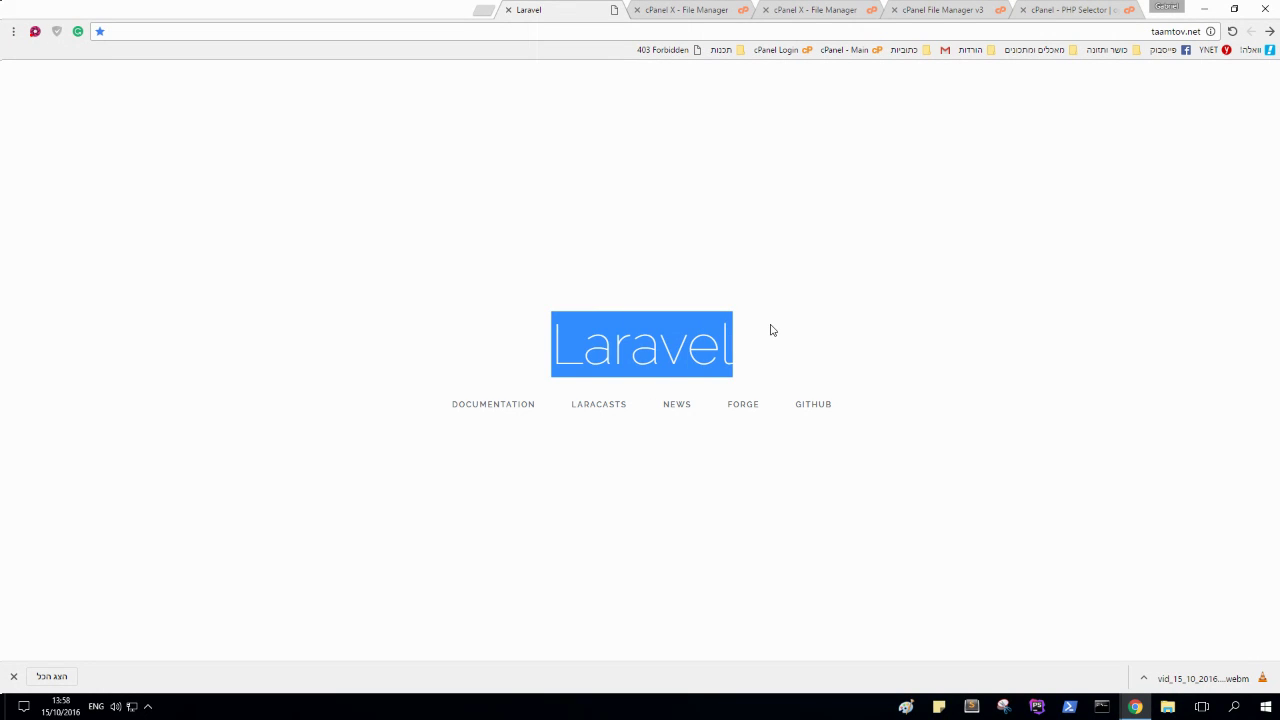
left_click(748, 279)
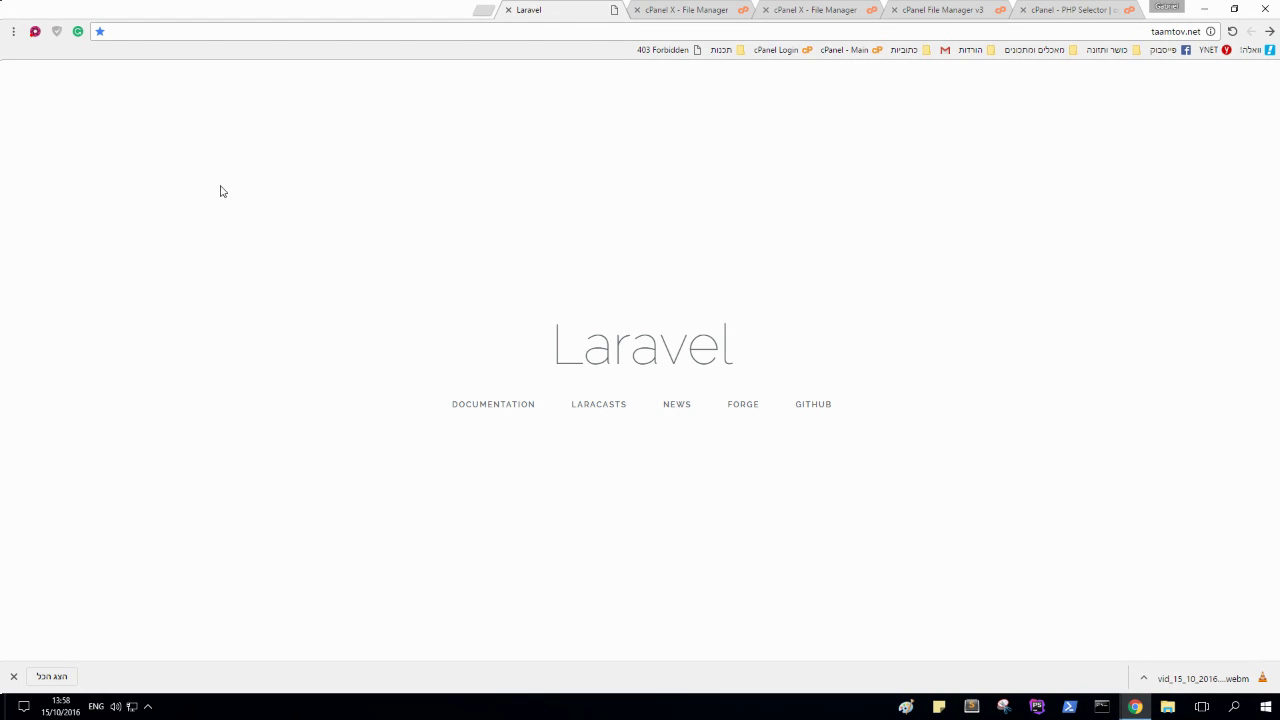
left_click(33, 33)
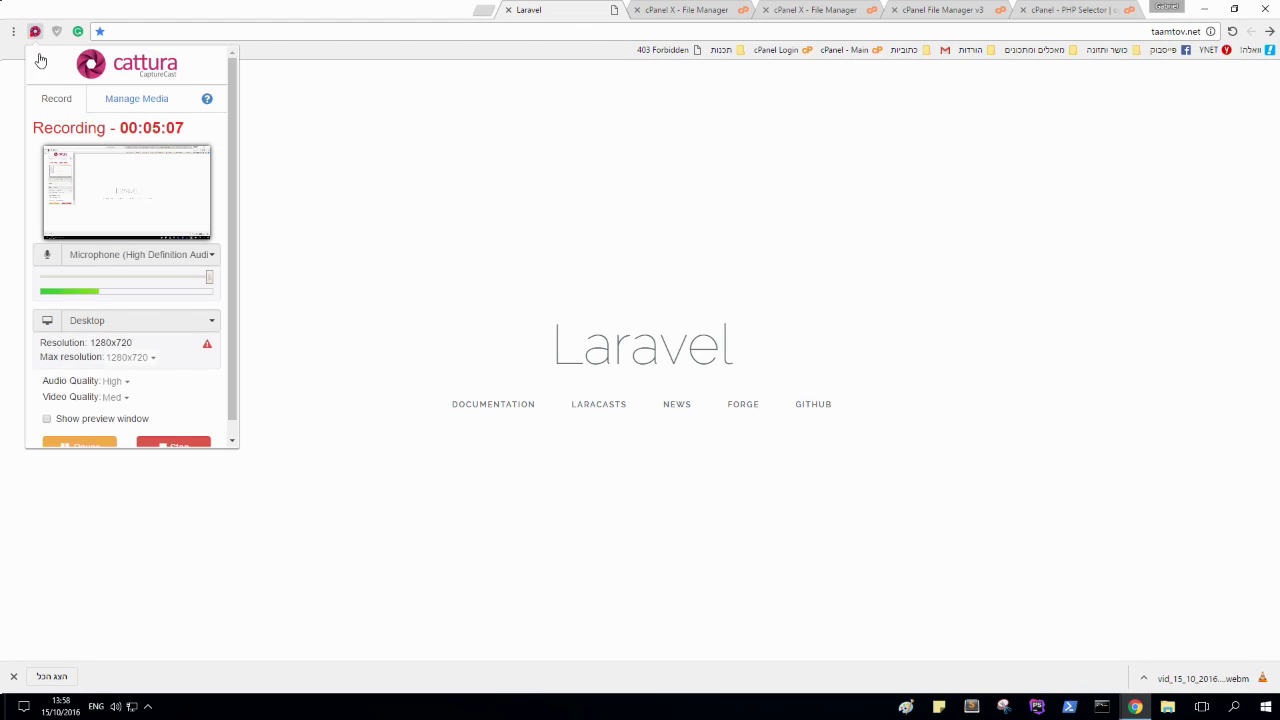